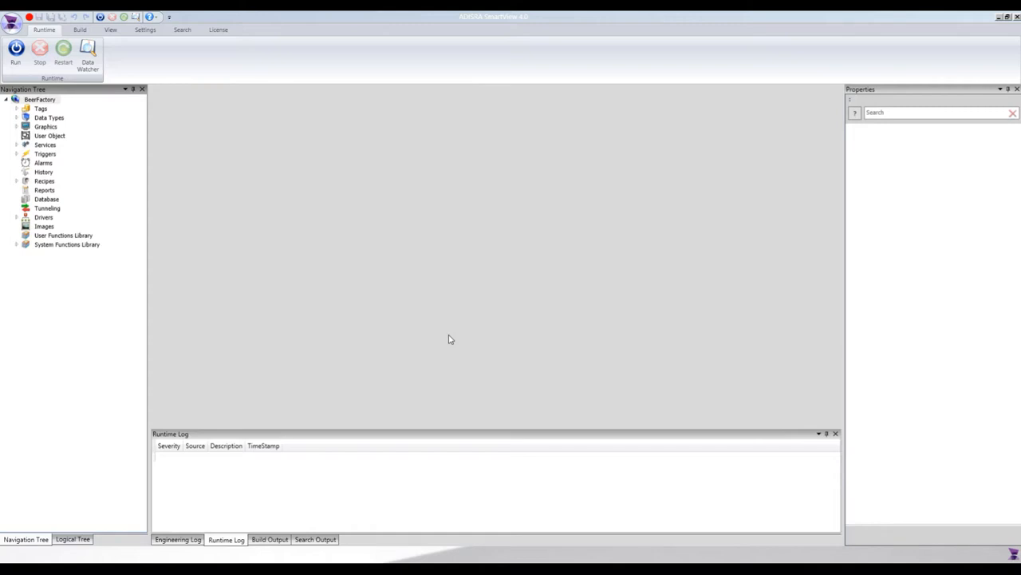
Step: Open the StartProduction screen from the Production graphics and inspect its recipe combo box and Mashing tag viewer
{"action": "left_click", "coordinate": [16, 127]}
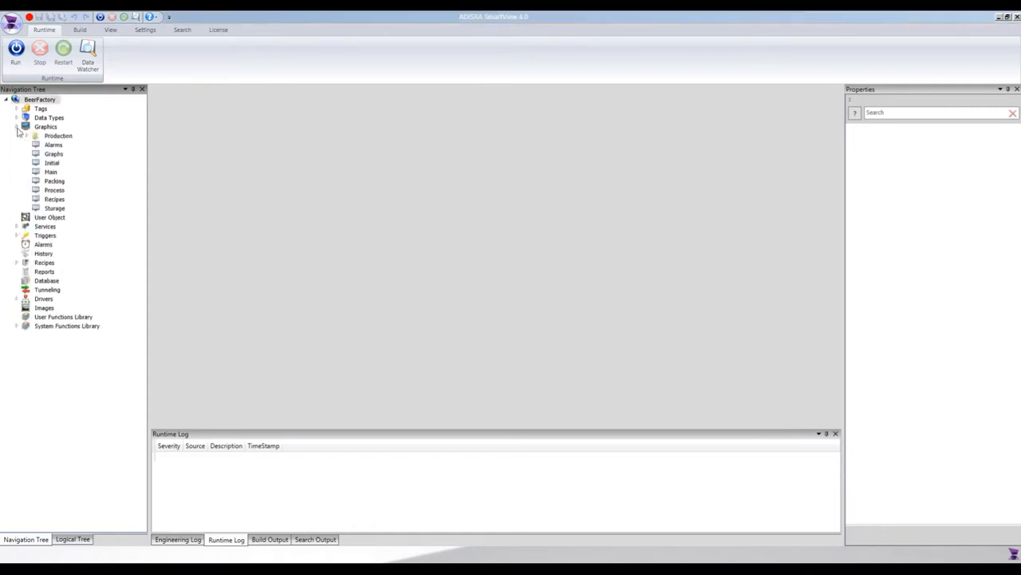
{"action": "left_click", "coordinate": [26, 136]}
{"action": "left_click", "coordinate": [66, 144]}
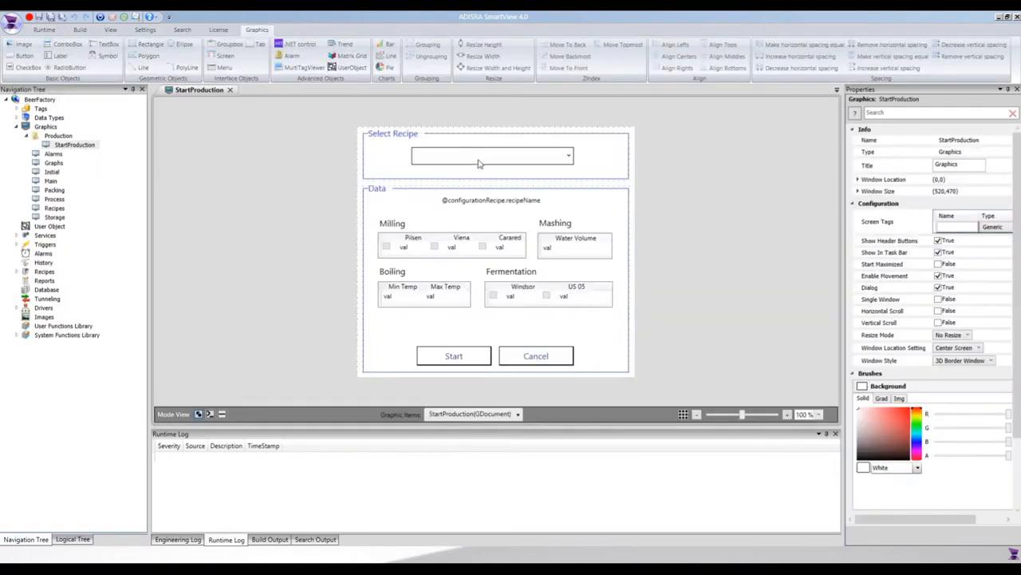
{"action": "left_click", "coordinate": [485, 158]}
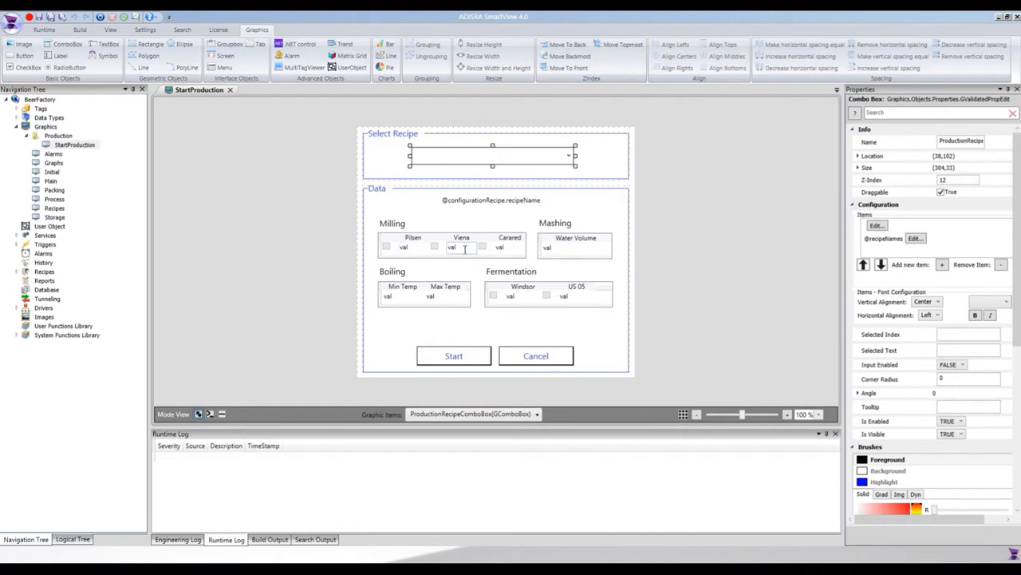
{"action": "left_click", "coordinate": [553, 249]}
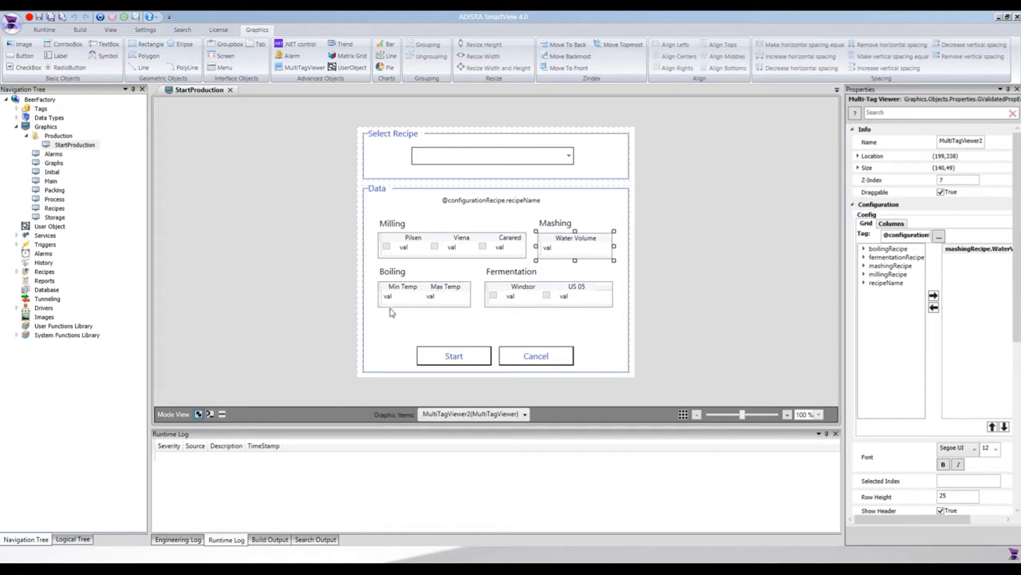
{"action": "left_click", "coordinate": [302, 67]}
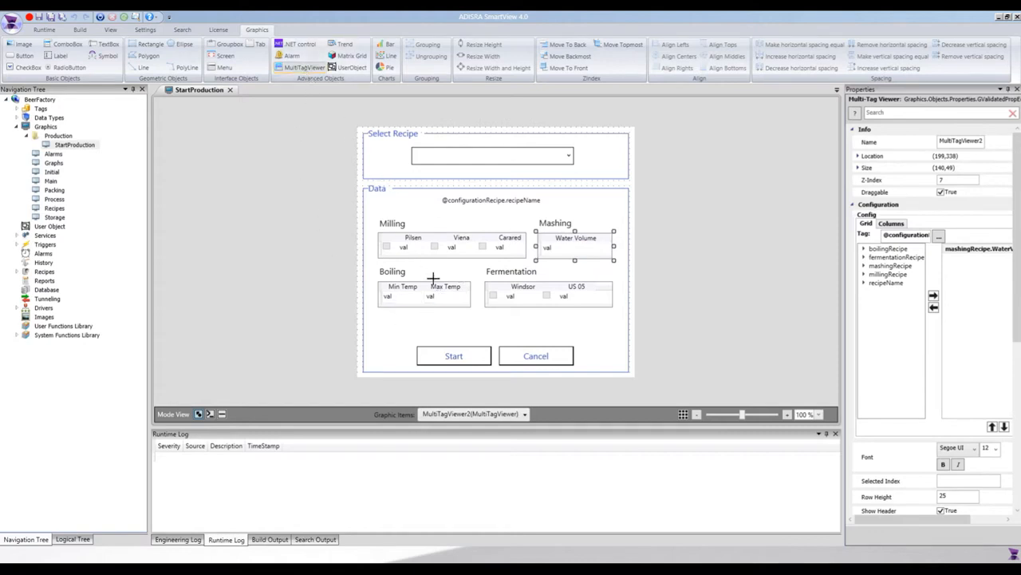
{"action": "left_click_drag", "start_coordinate": [456, 316], "coordinate": [533, 340]}
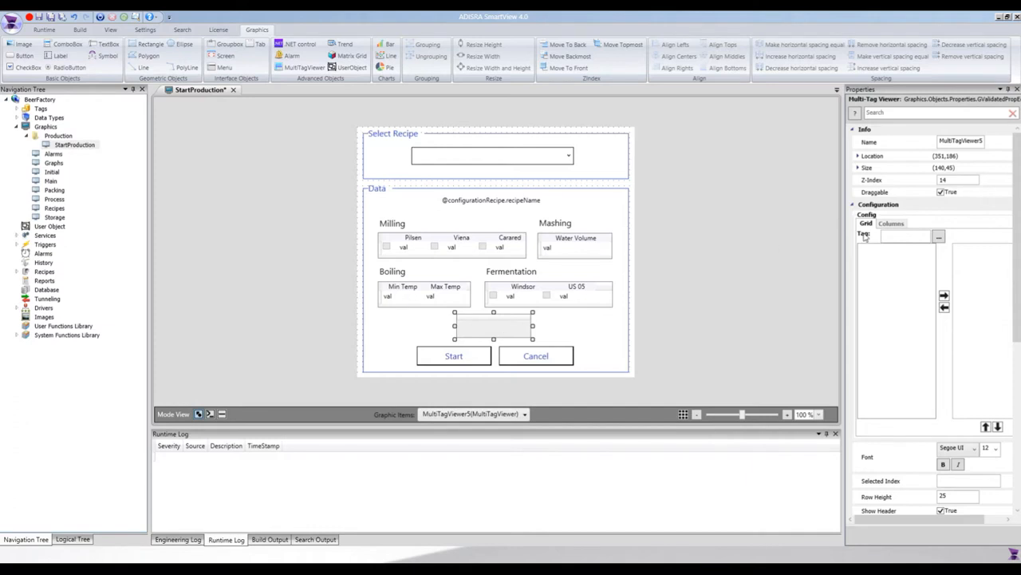
{"action": "left_click", "coordinate": [905, 233]}
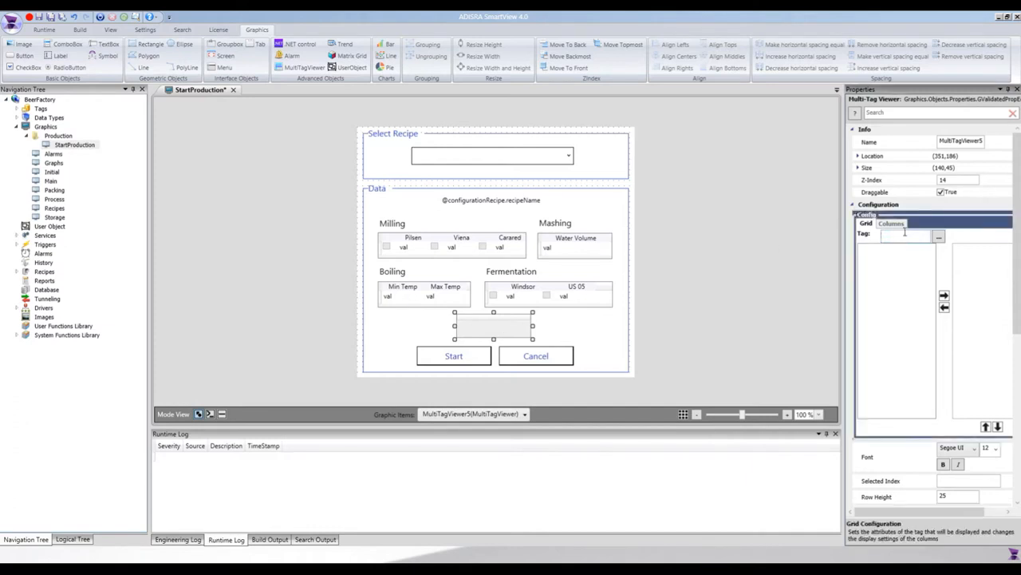
{"action": "type", "text": "@con"}
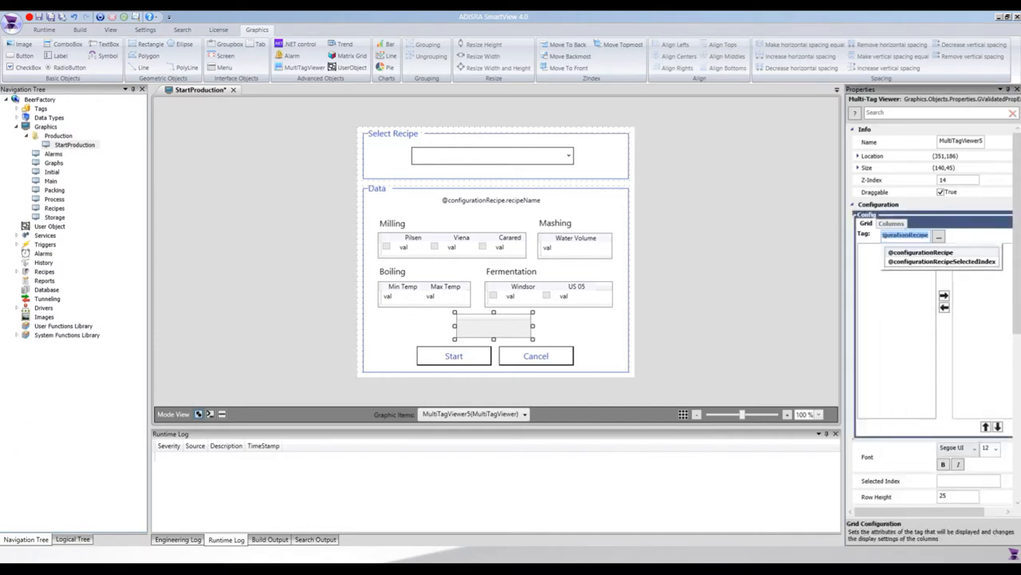
{"action": "key", "text": "Return"}
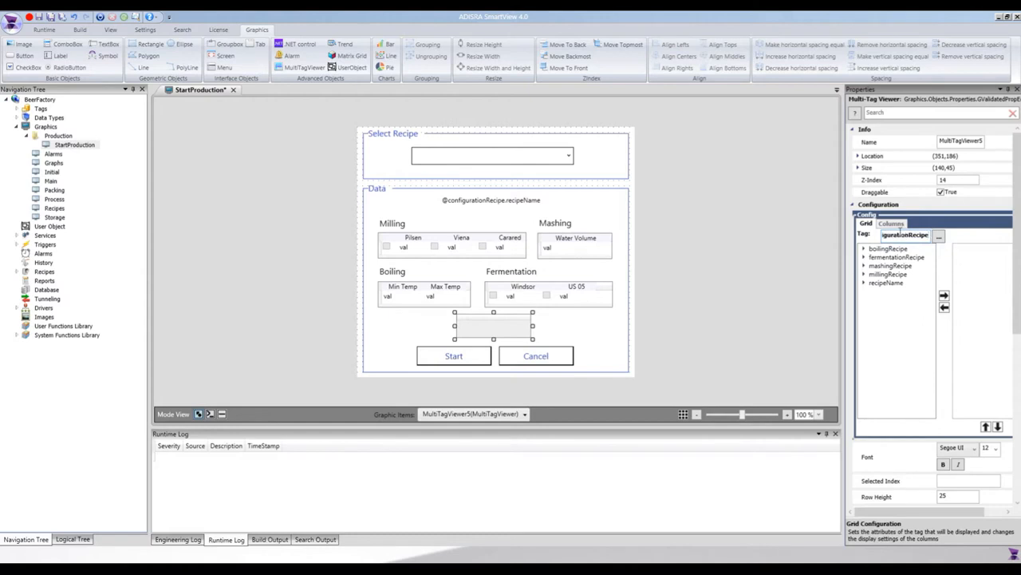
Step: Examine the configurationRecipe tag in FactoryGlobals and the recipeName and mashingRecipe members of the BeerRecipe data type
{"action": "left_click", "coordinate": [16, 109]}
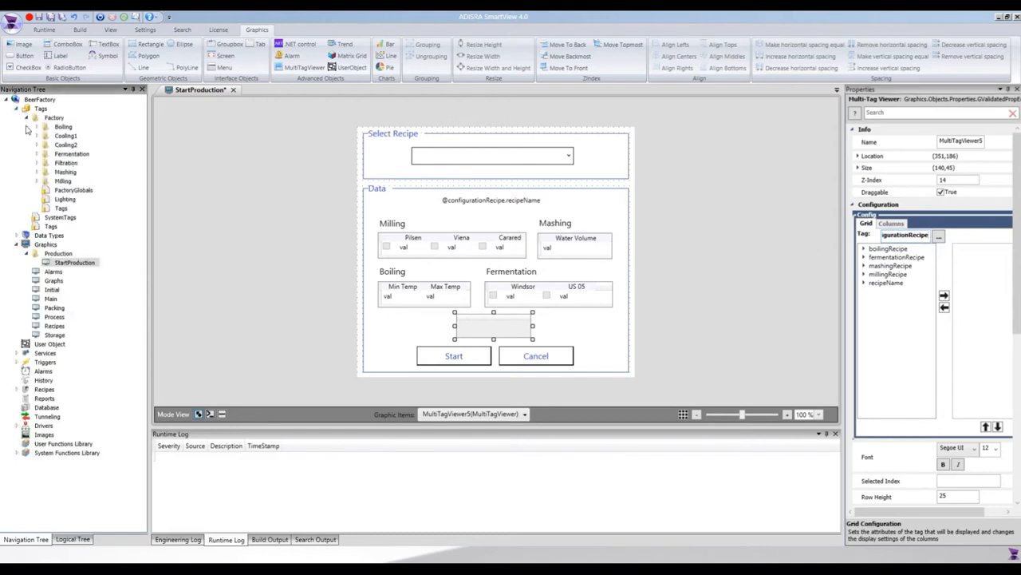
{"action": "double_click", "coordinate": [65, 191]}
{"action": "left_click", "coordinate": [242, 175]}
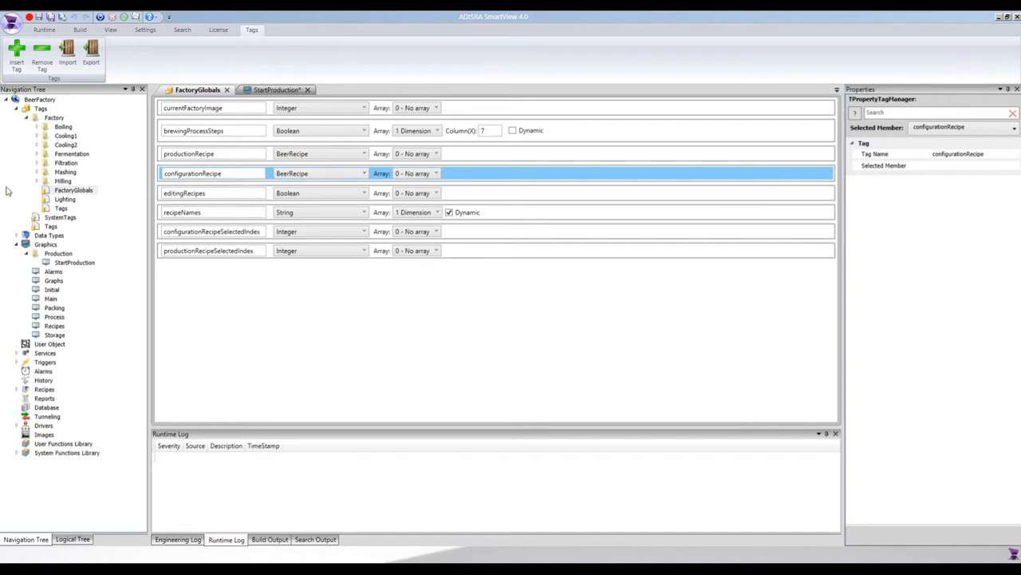
{"action": "left_click", "coordinate": [17, 235]}
{"action": "double_click", "coordinate": [58, 244]}
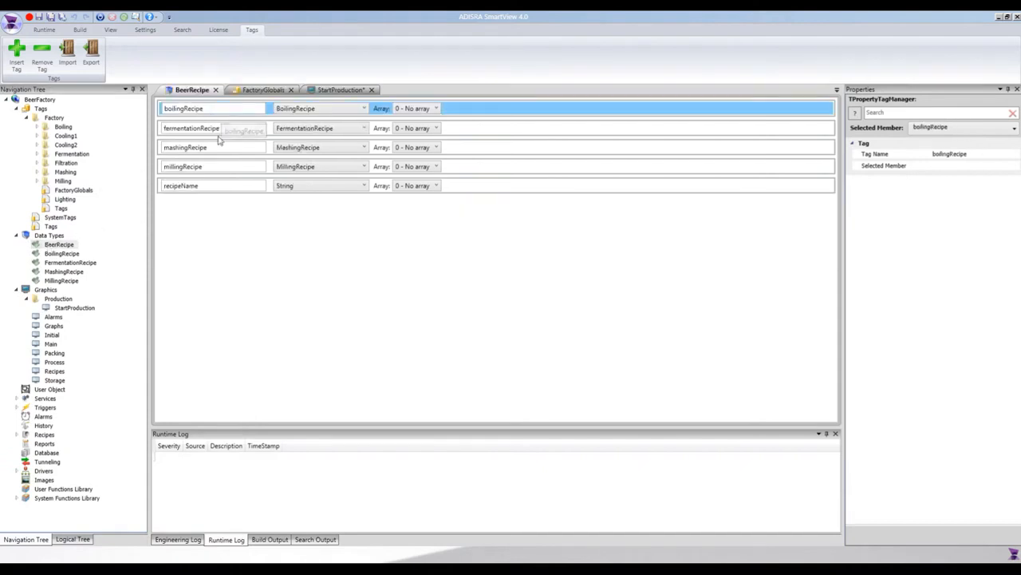
{"action": "left_click", "coordinate": [212, 186]}
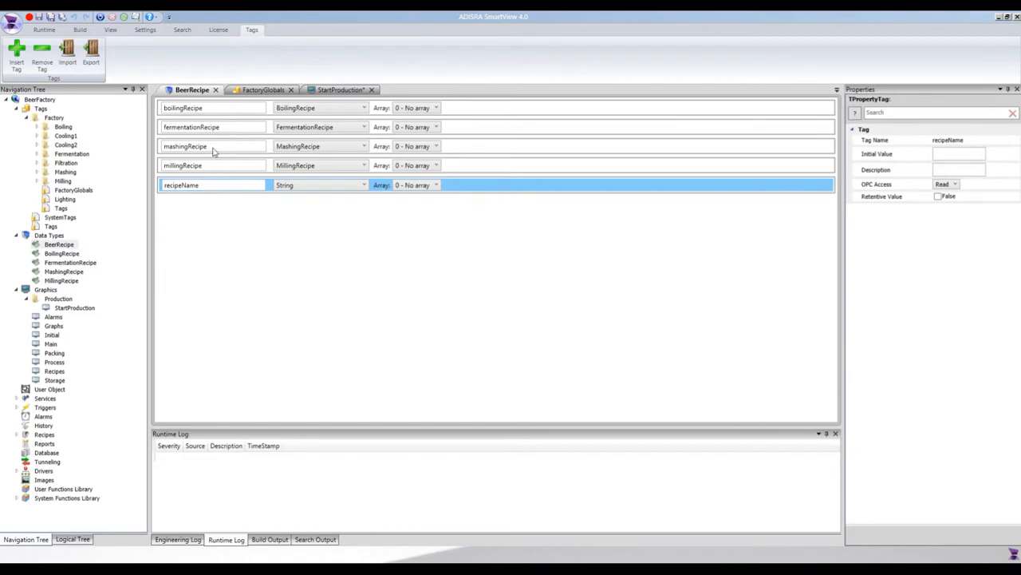
{"action": "left_click", "coordinate": [214, 151]}
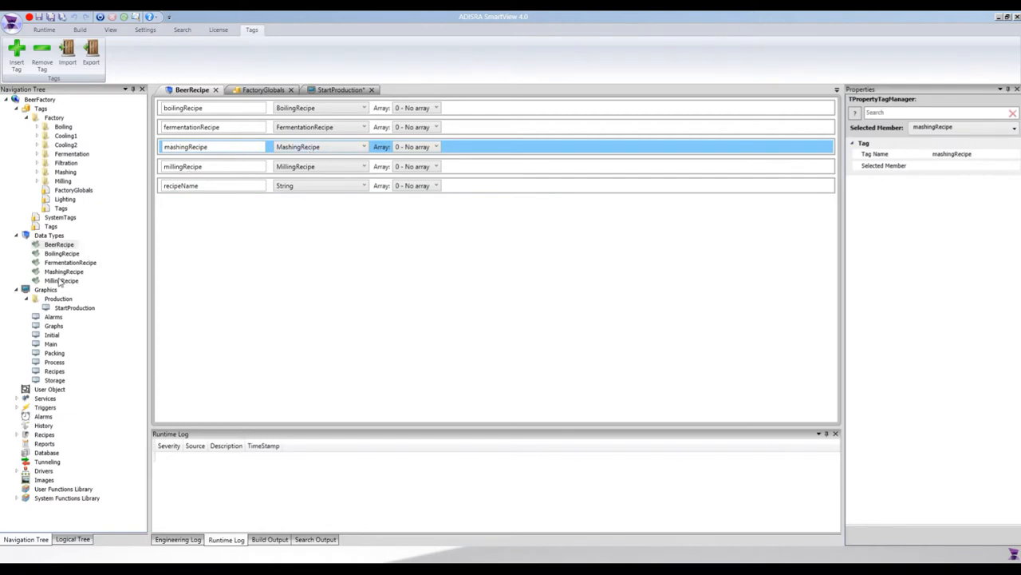
Step: Examine the WaterVolume member of the MashingRecipe data type, then close the data type and tag documents to return to StartProduction
{"action": "double_click", "coordinate": [63, 272]}
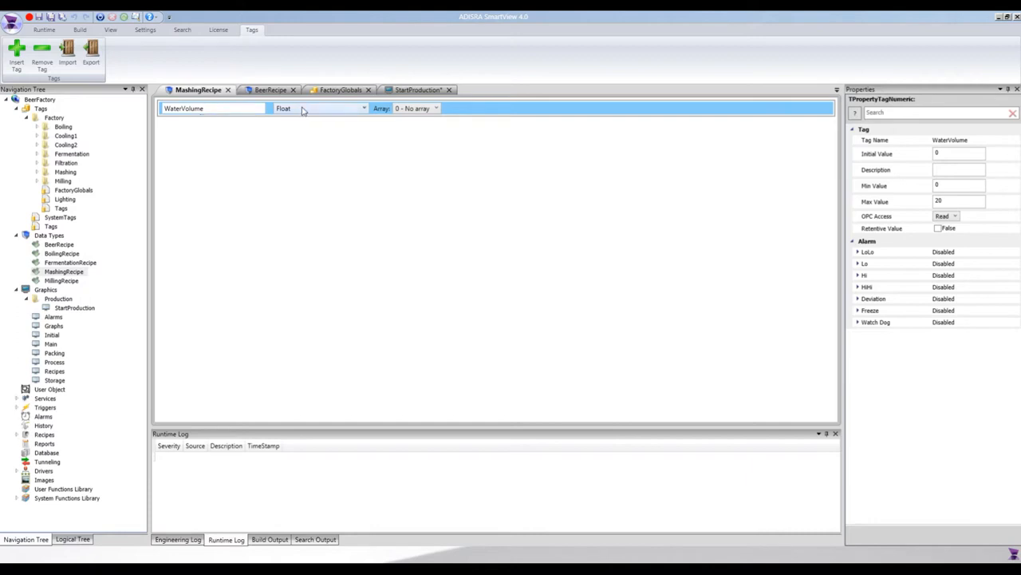
{"action": "double_click", "coordinate": [210, 105]}
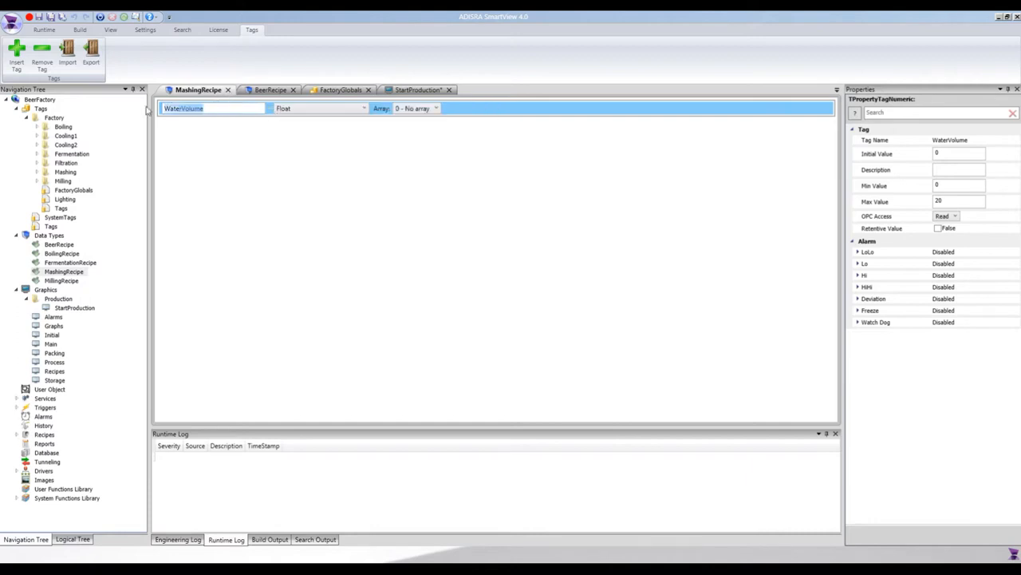
{"action": "left_click", "coordinate": [227, 89]}
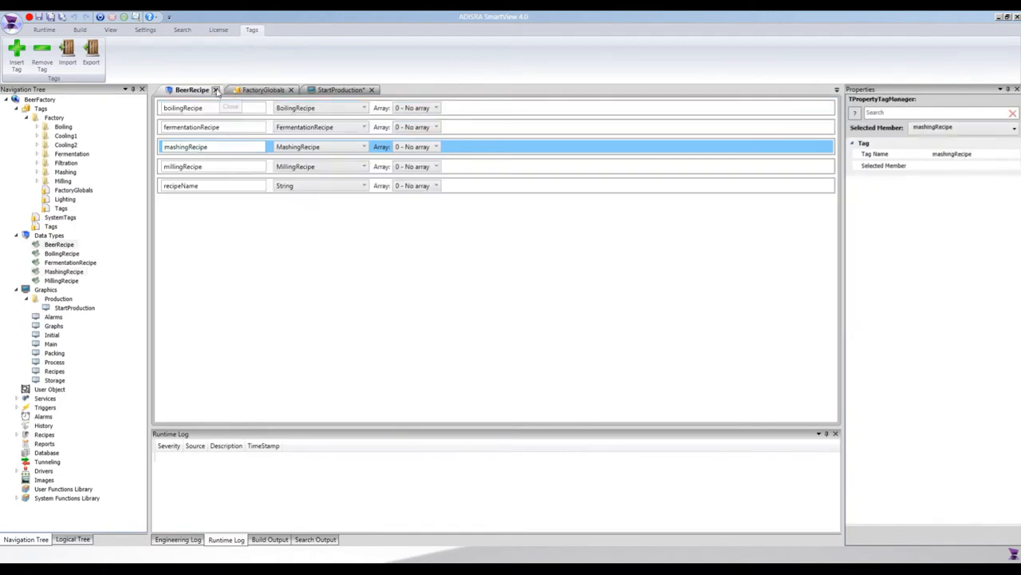
{"action": "left_click", "coordinate": [216, 90]}
{"action": "left_click", "coordinate": [228, 90]}
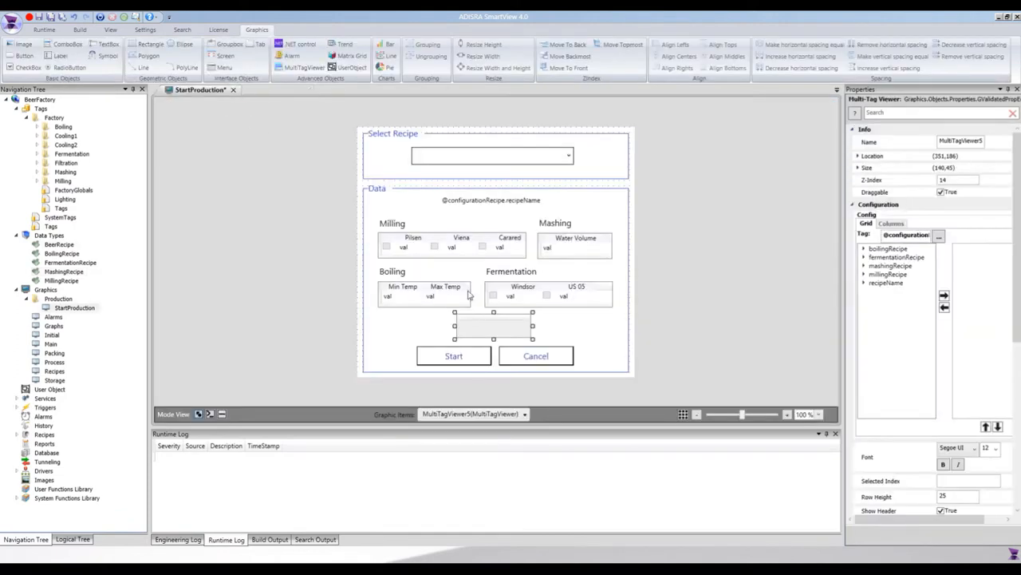
Step: Add the Value field of mashingRecipe.WaterVolume as a column in the new multi-tag viewer
{"action": "left_click", "coordinate": [899, 236]}
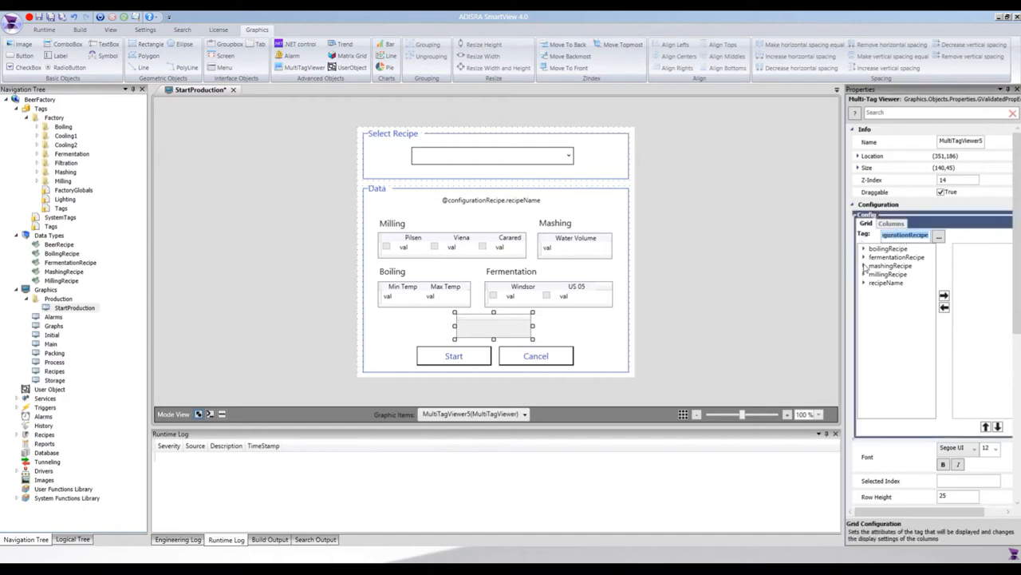
{"action": "left_click_drag", "start_coordinate": [842, 265], "coordinate": [776, 271]}
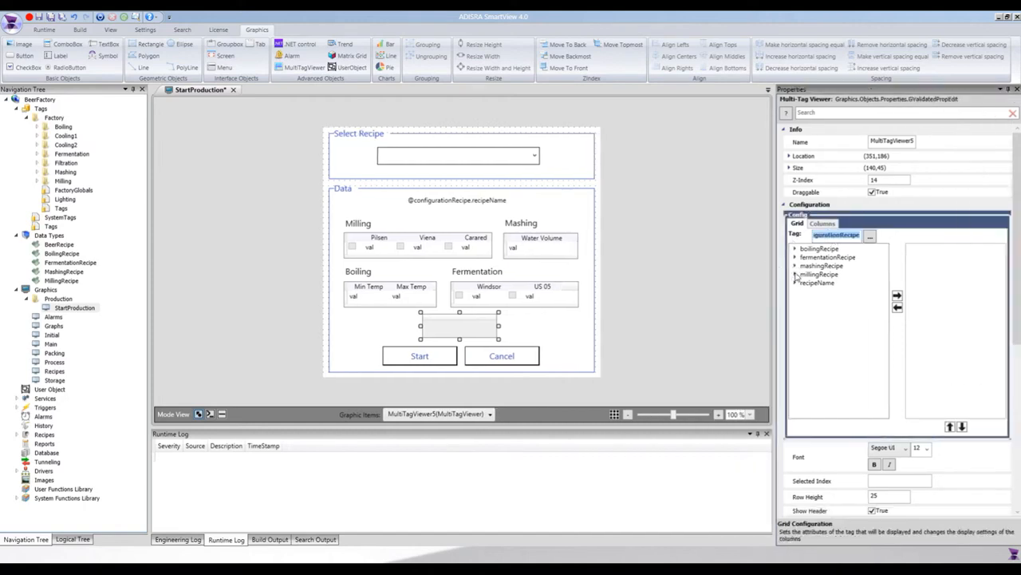
{"action": "left_click", "coordinate": [795, 265]}
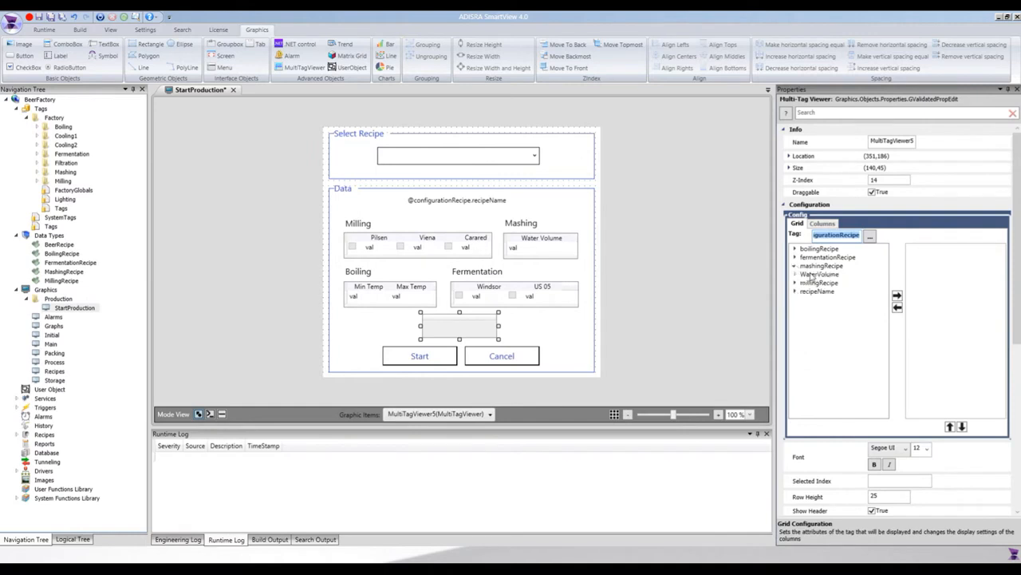
{"action": "left_click", "coordinate": [817, 274]}
{"action": "left_click", "coordinate": [795, 274]}
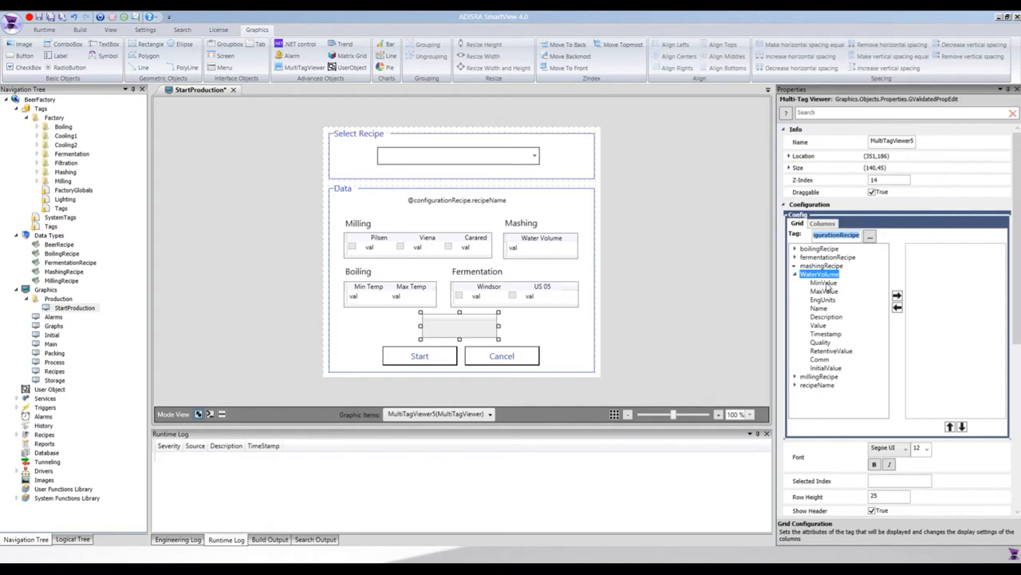
{"action": "left_click", "coordinate": [822, 326]}
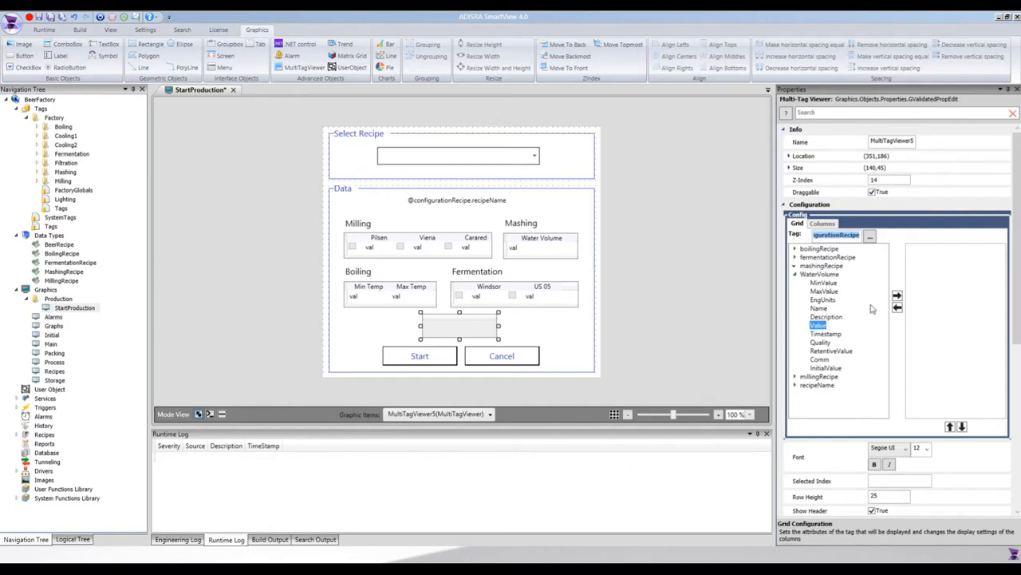
{"action": "left_click", "coordinate": [896, 296]}
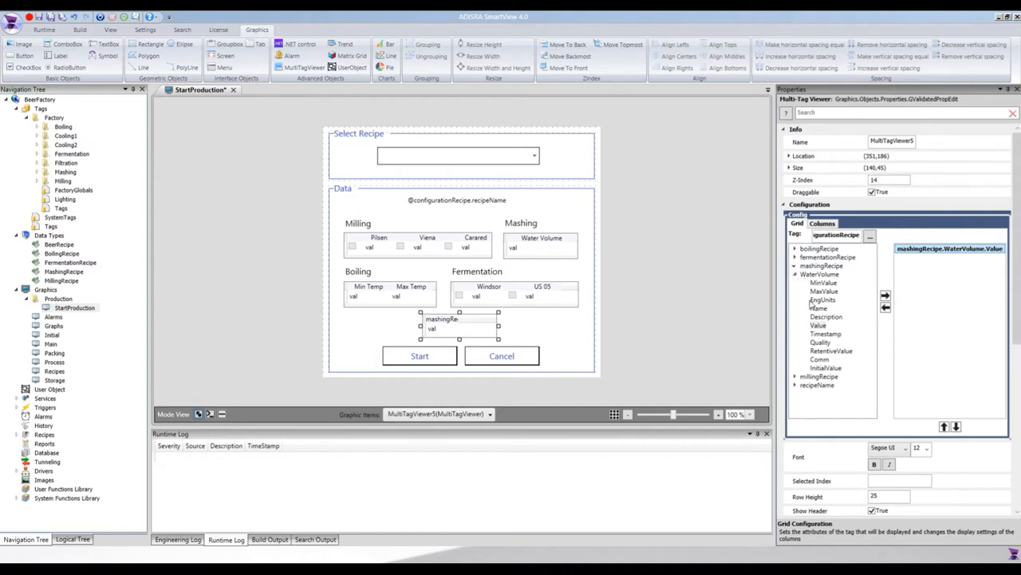
Step: Add the WaterVolume Timestamp field to the viewer's columns and remove it again
{"action": "left_click", "coordinate": [826, 334]}
{"action": "left_click", "coordinate": [884, 296]}
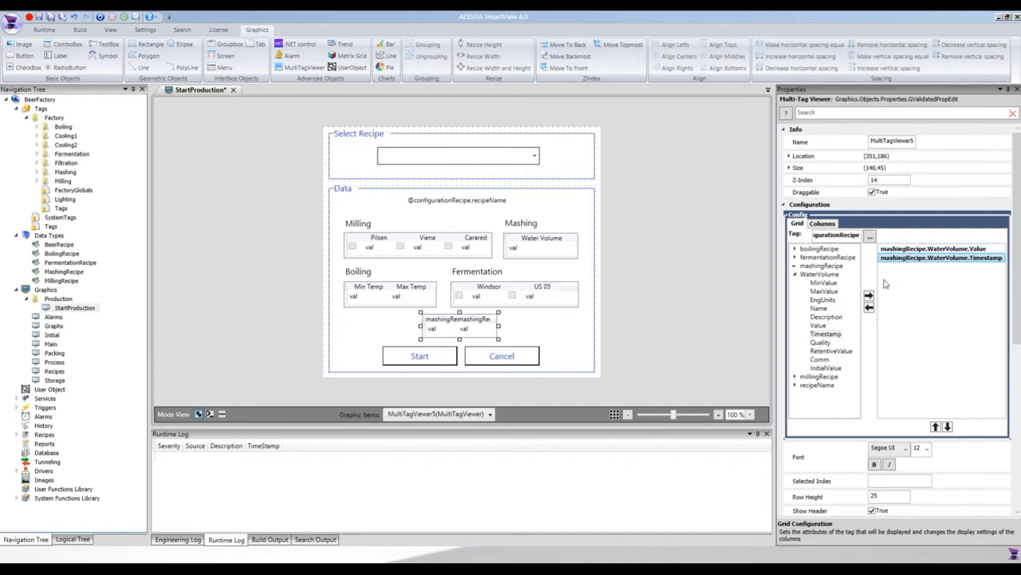
{"action": "left_click", "coordinate": [870, 308]}
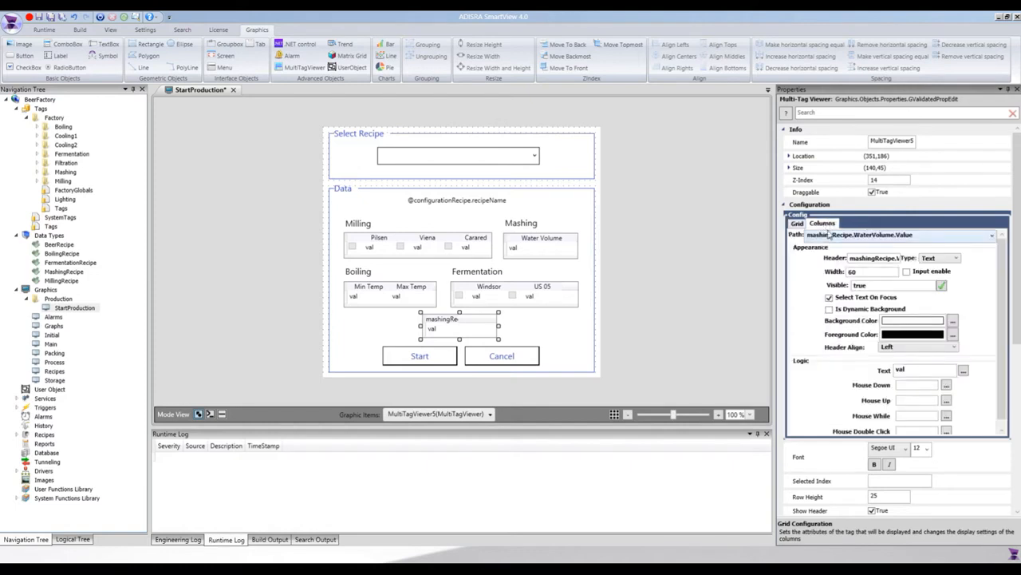
Step: Set the mashingRecipe.WaterVolume.Value column's header to "Water V" and its width to 100
{"action": "left_click", "coordinate": [843, 236]}
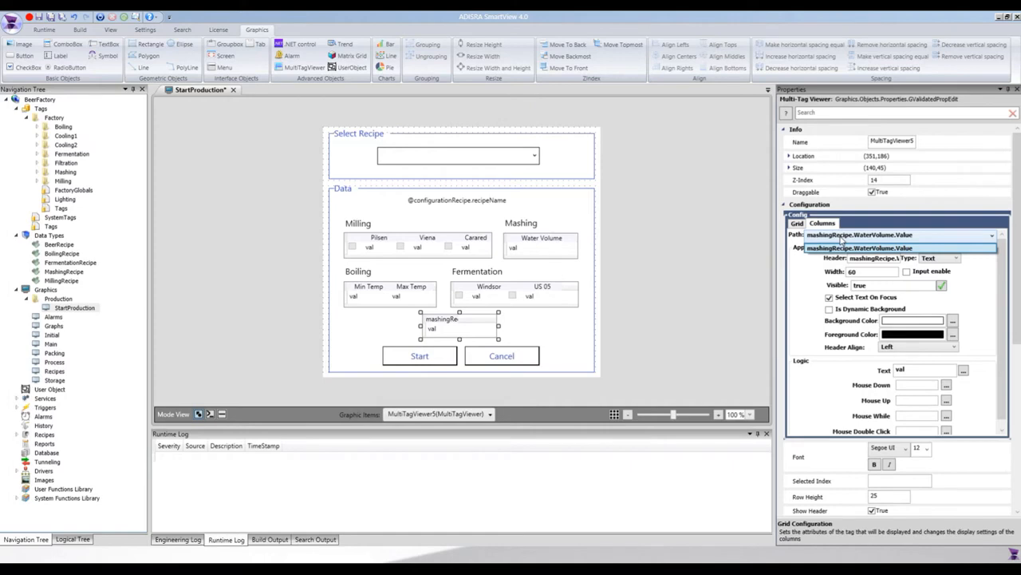
{"action": "left_click", "coordinate": [843, 247]}
{"action": "left_click", "coordinate": [859, 258]}
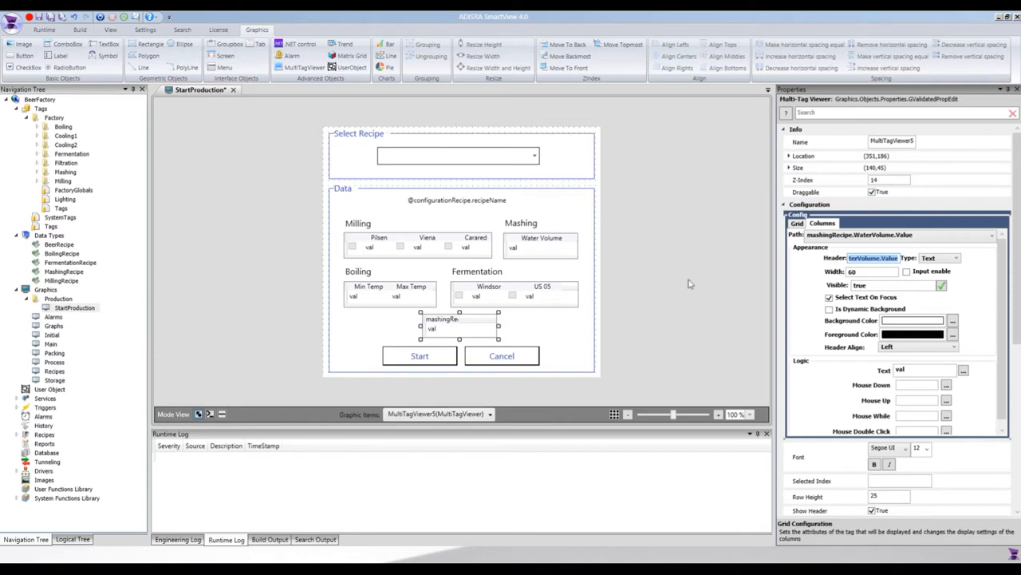
{"action": "type", "text": "Water V"}
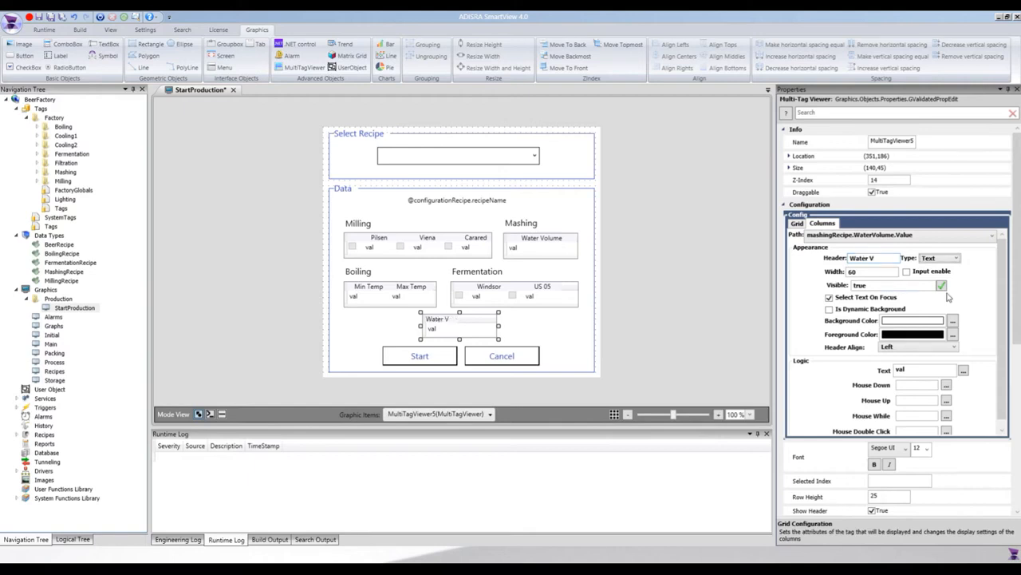
{"action": "left_click", "coordinate": [868, 273]}
{"action": "type", "text": "100"}
Step: Keep the column type as Text, disable Select Text On Focus and align the column header to Center
{"action": "left_click", "coordinate": [947, 259]}
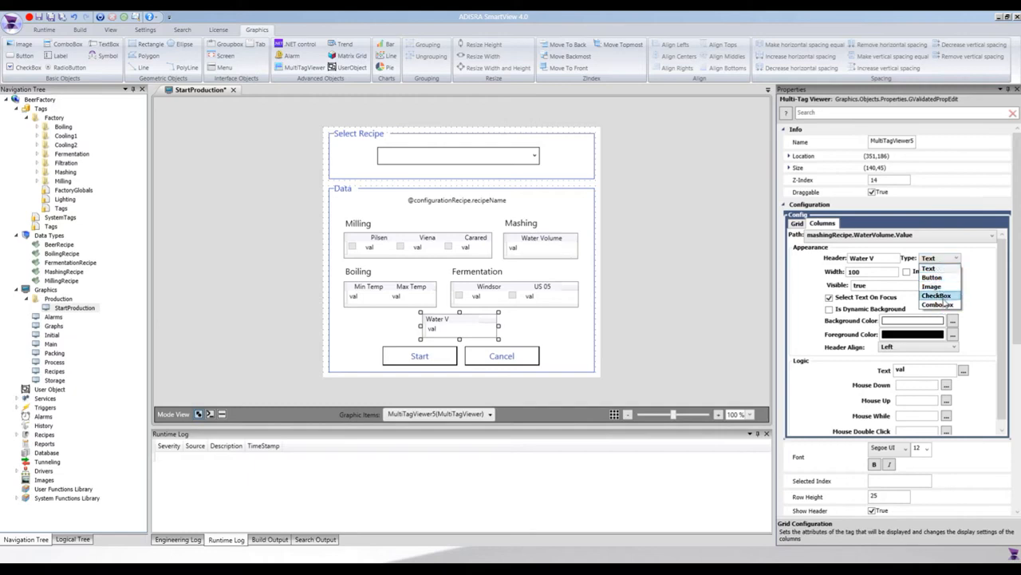
{"action": "left_click", "coordinate": [929, 268]}
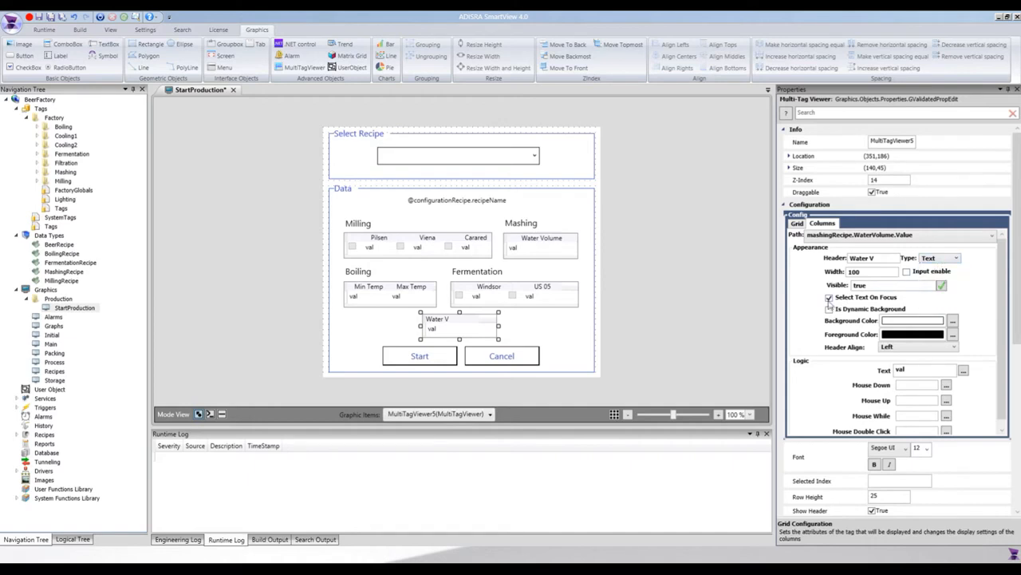
{"action": "left_click", "coordinate": [830, 298]}
{"action": "left_click", "coordinate": [902, 347]}
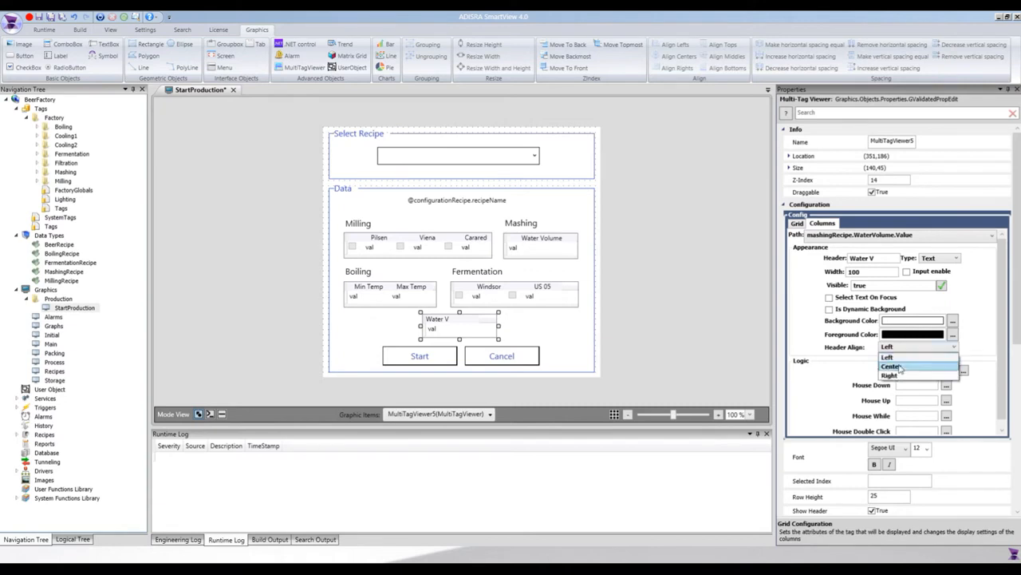
{"action": "left_click", "coordinate": [899, 367]}
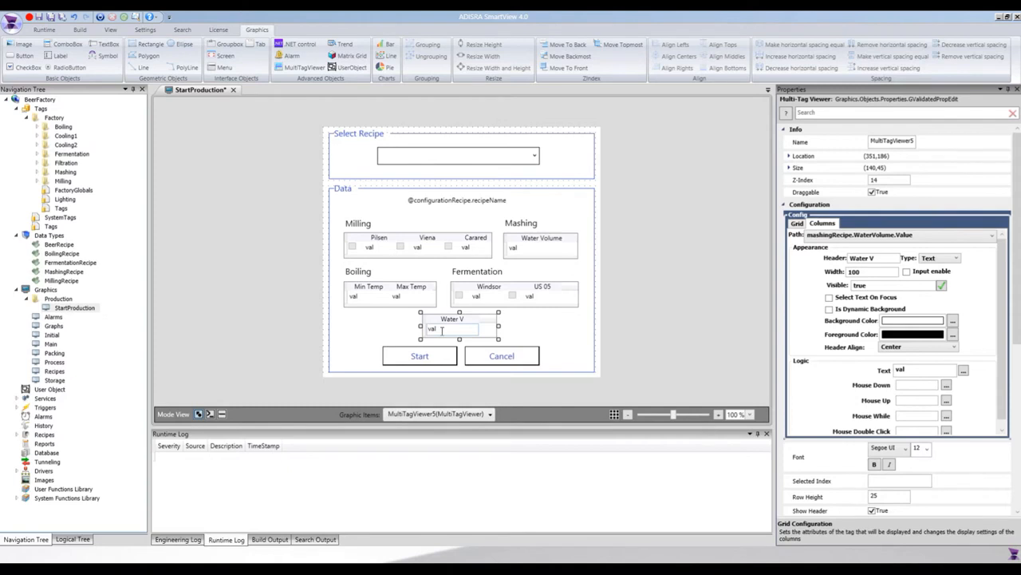
Step: Examine the Text logic script of the Water V column, keeping its expression as val
{"action": "left_click", "coordinate": [963, 371]}
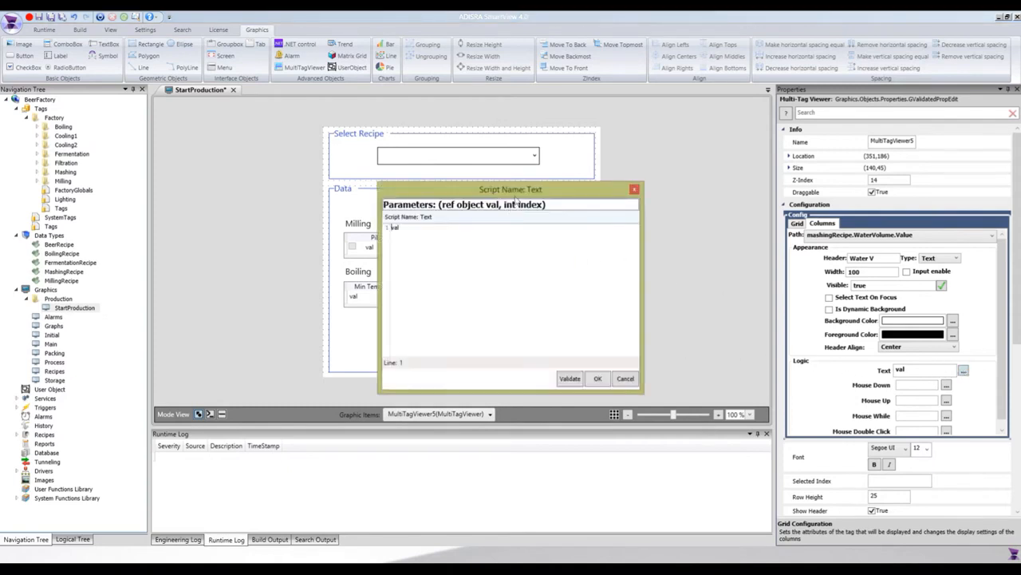
{"action": "left_click_drag", "start_coordinate": [519, 189], "coordinate": [491, 203]}
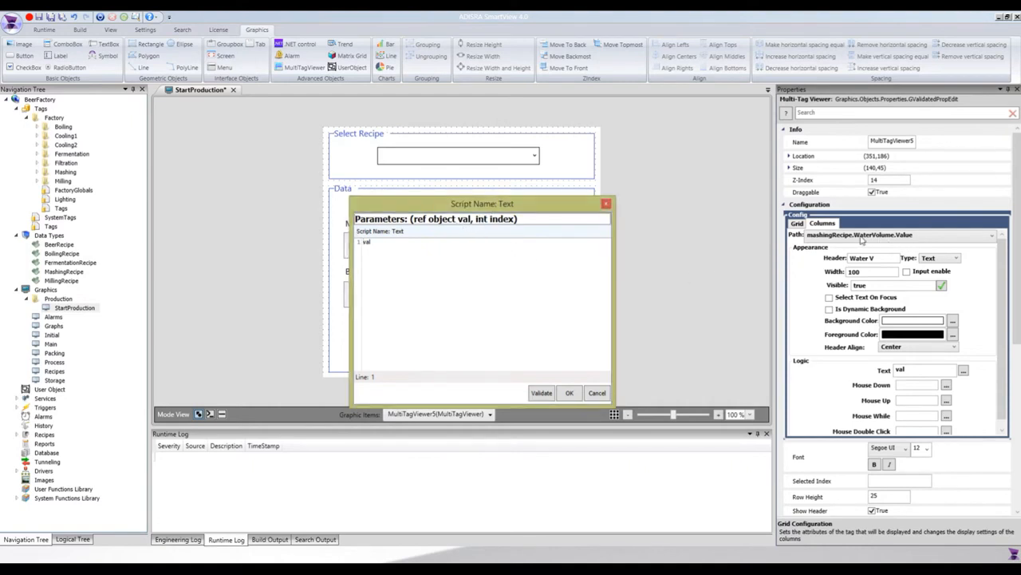
{"action": "left_click", "coordinate": [607, 203]}
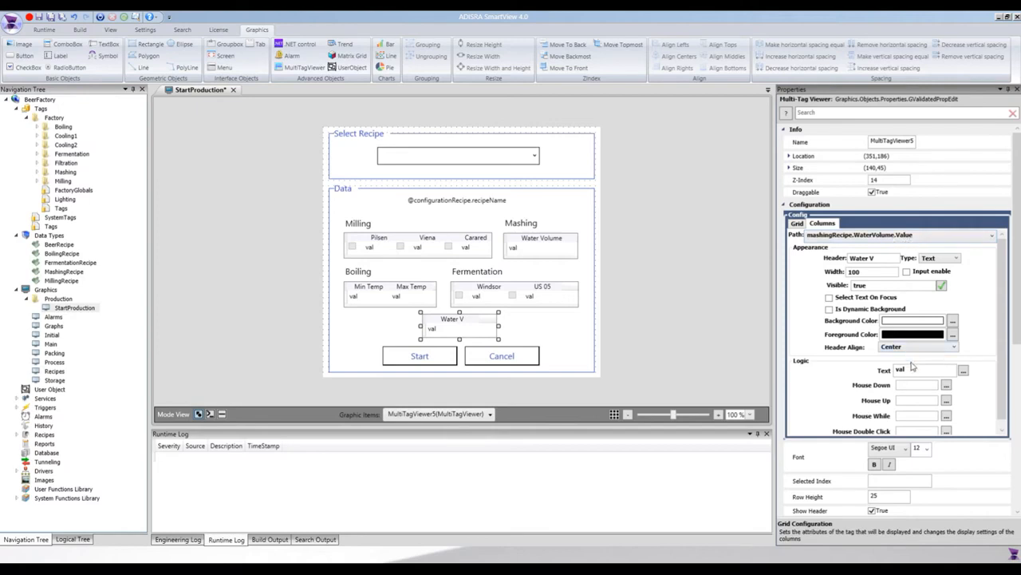
{"action": "left_click", "coordinate": [964, 371]}
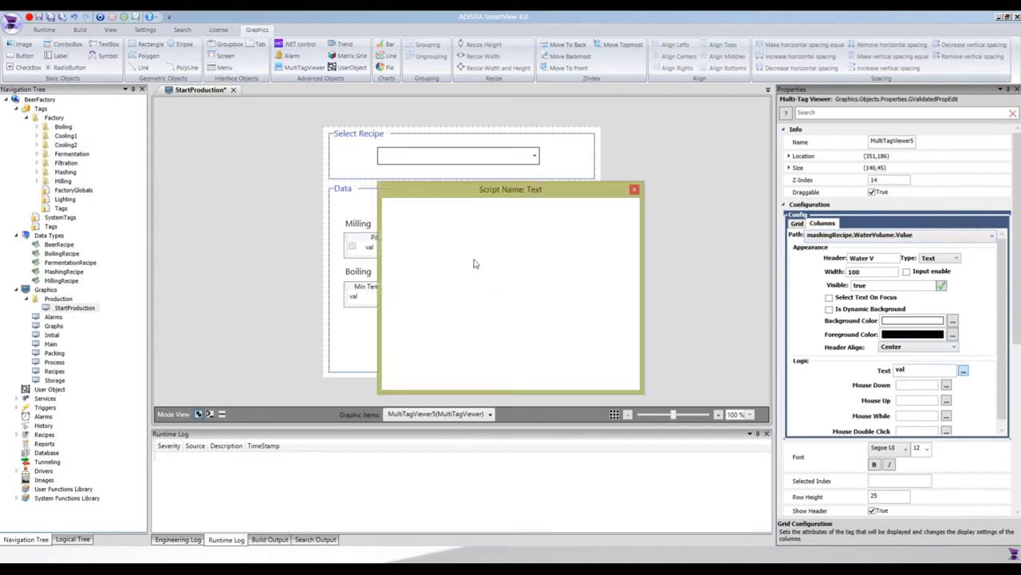
{"action": "left_click_drag", "start_coordinate": [388, 230], "coordinate": [398, 239]}
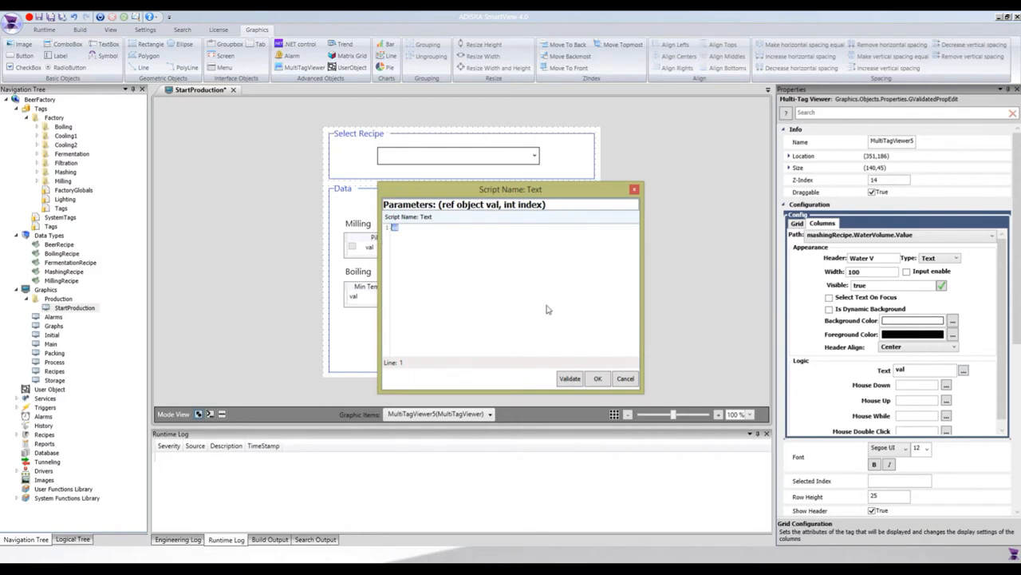
{"action": "left_click", "coordinate": [598, 380]}
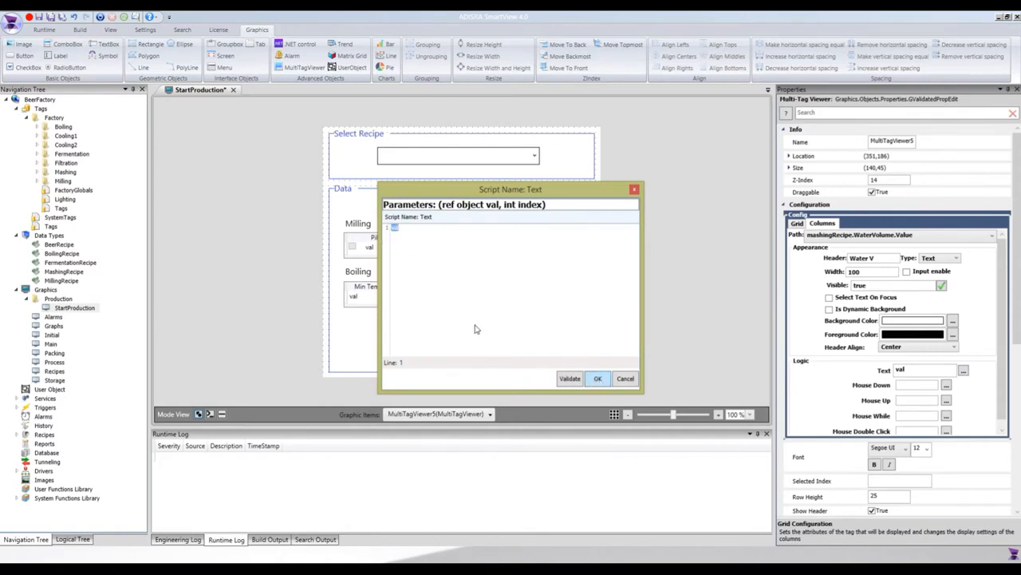
Step: Save the StartProduction screen and run the BeerFactory project
{"action": "left_click", "coordinate": [222, 186]}
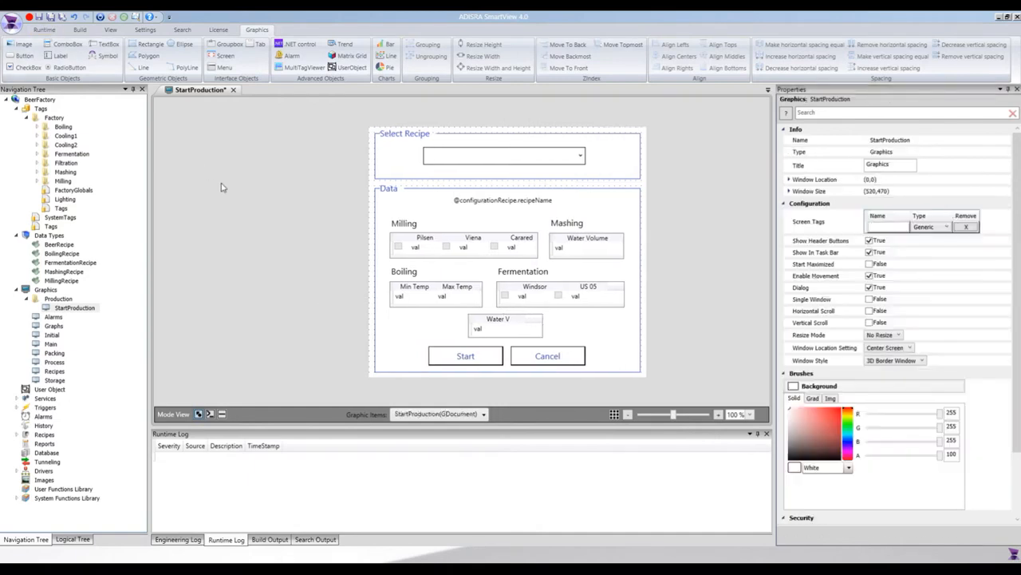
{"action": "key", "text": "ctrl+s"}
{"action": "left_click", "coordinate": [44, 30]}
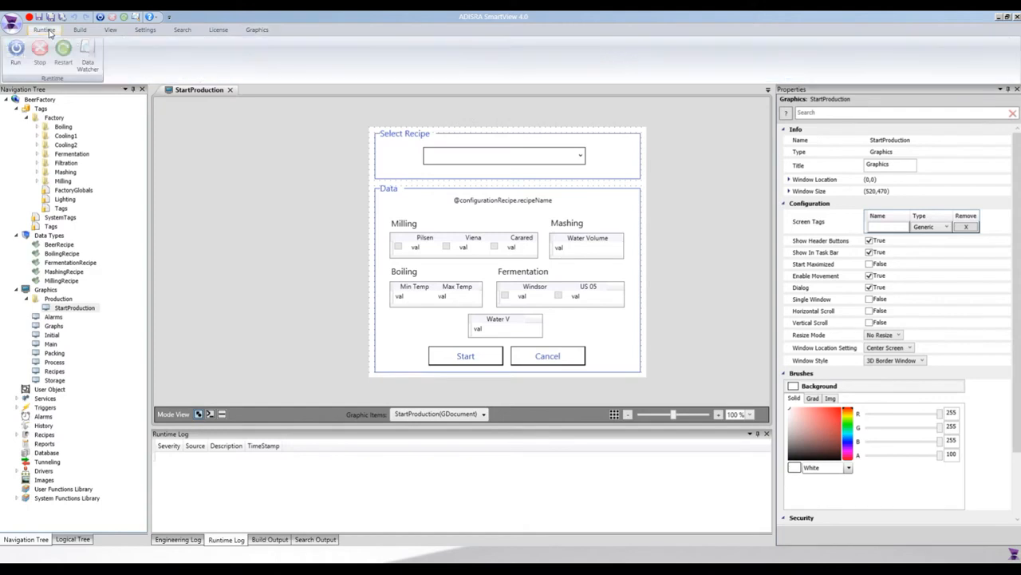
{"action": "left_click", "coordinate": [16, 52]}
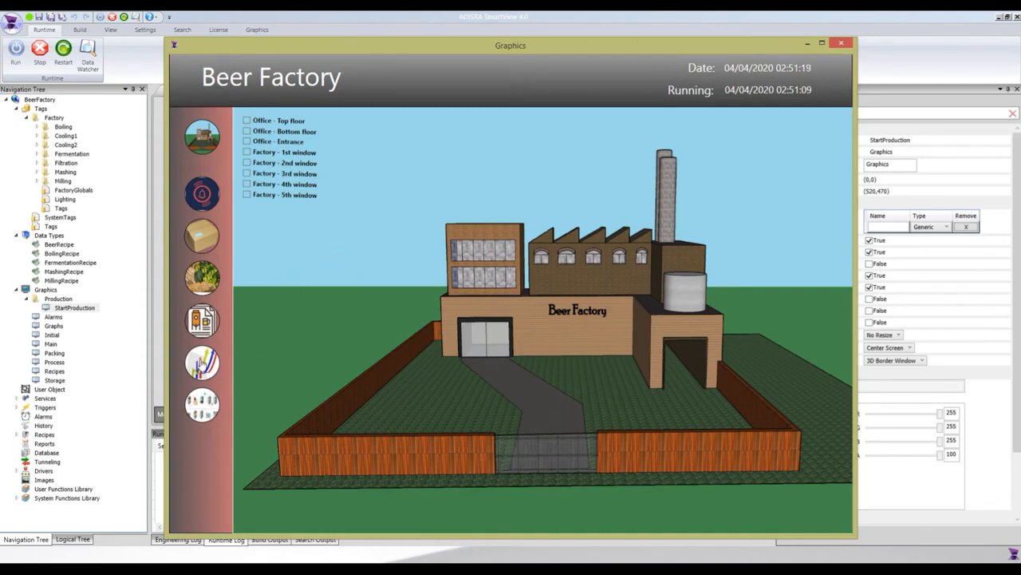
Step: Open the new production dialog from the Brewing Process screen and inspect the Water V viewer's value
{"action": "left_click", "coordinate": [212, 405]}
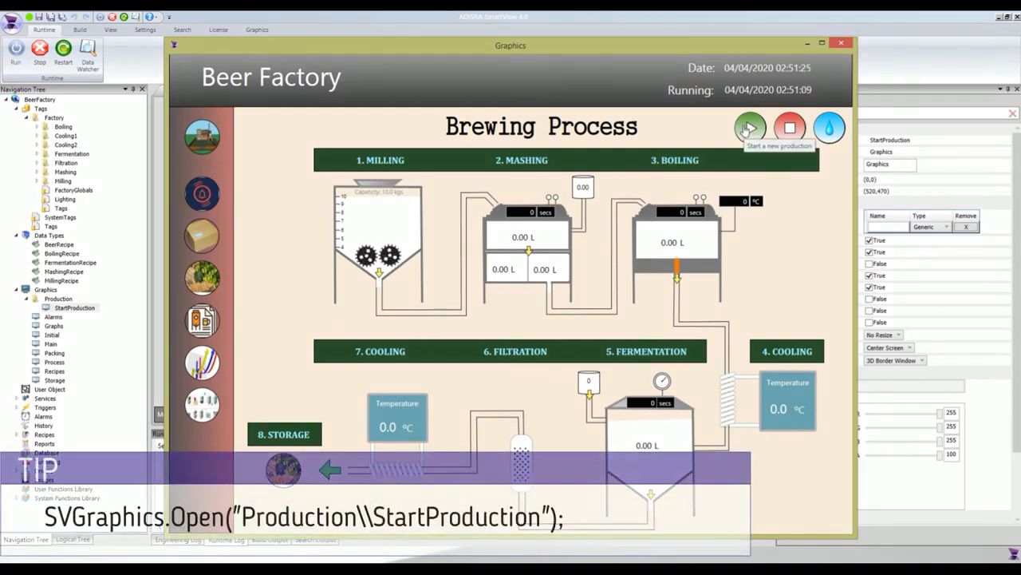
{"action": "left_click", "coordinate": [748, 129]}
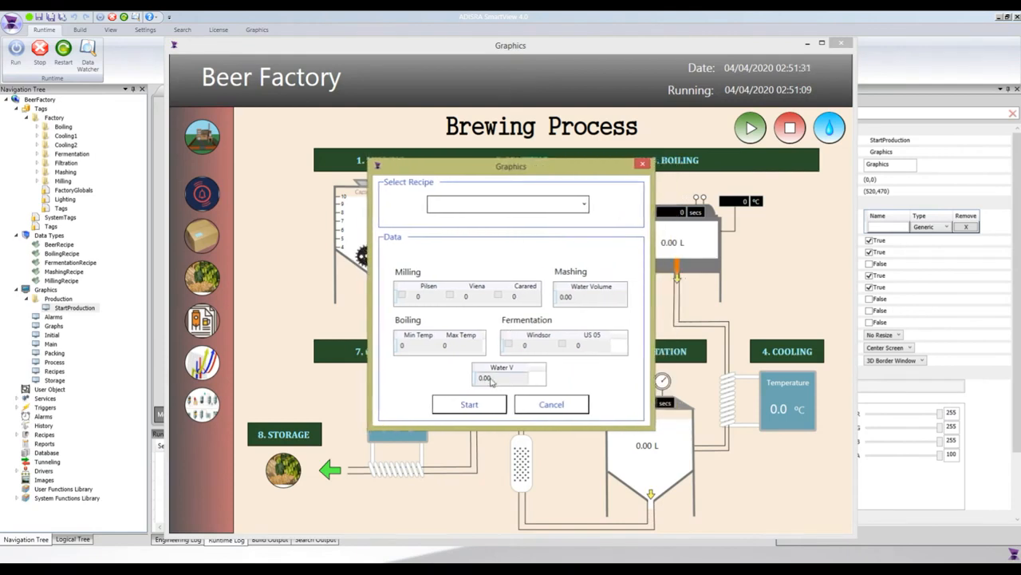
{"action": "left_click", "coordinate": [493, 378]}
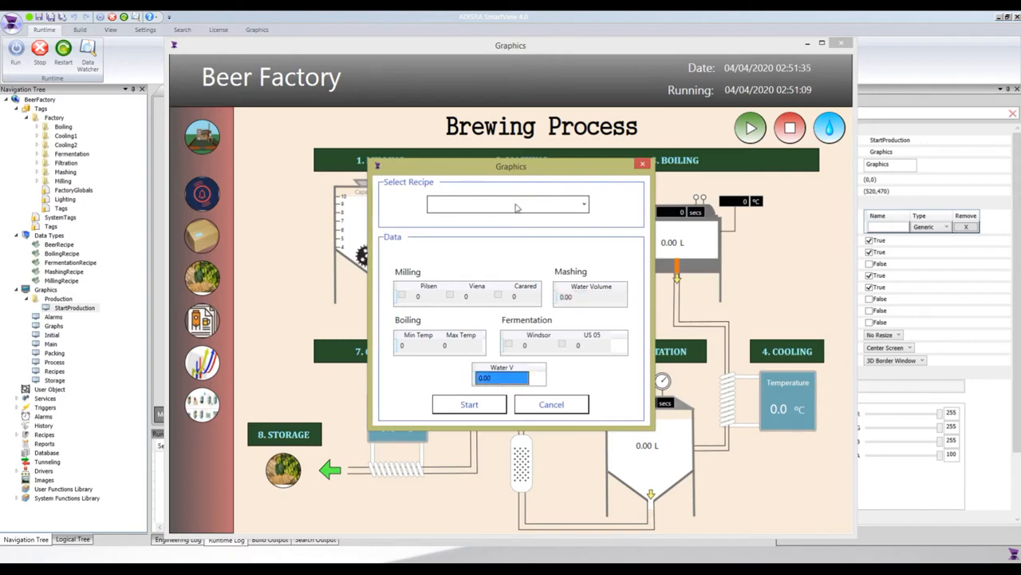
Step: Load the Pilsen recipe to check its Water V value, then cancel the dialog and stop the runtime
{"action": "left_click", "coordinate": [516, 207]}
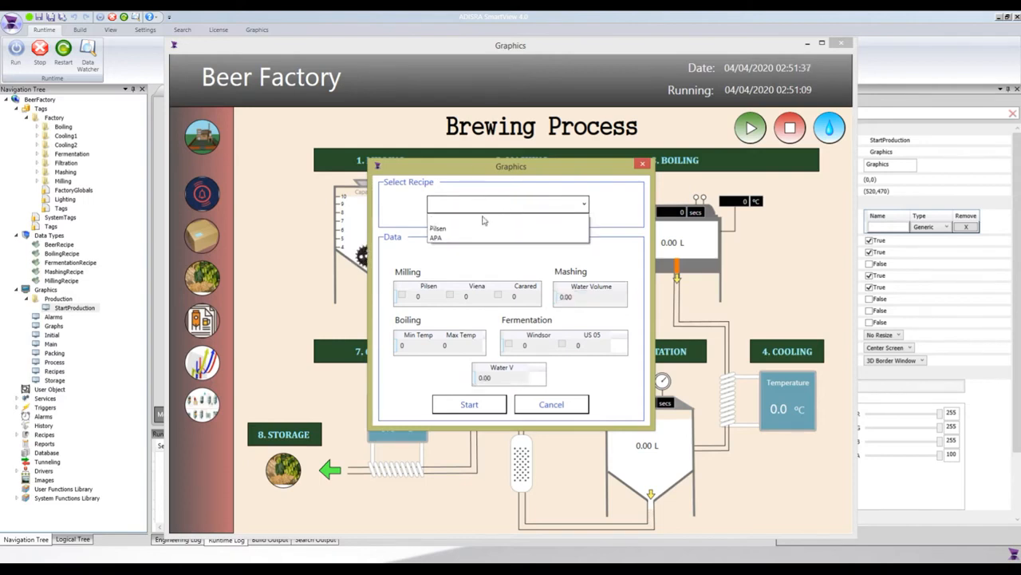
{"action": "left_click", "coordinate": [467, 231]}
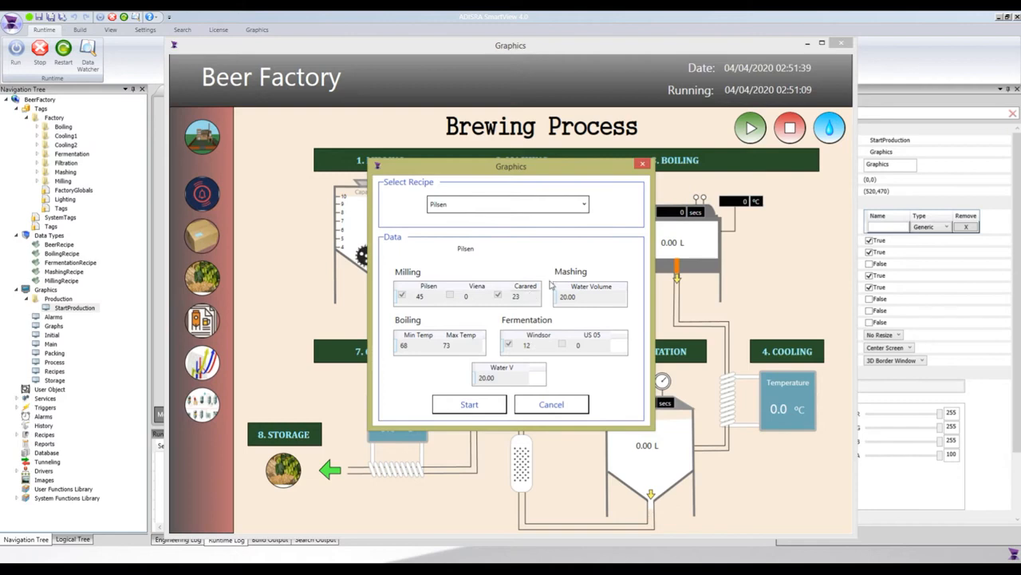
{"action": "left_click", "coordinate": [491, 381]}
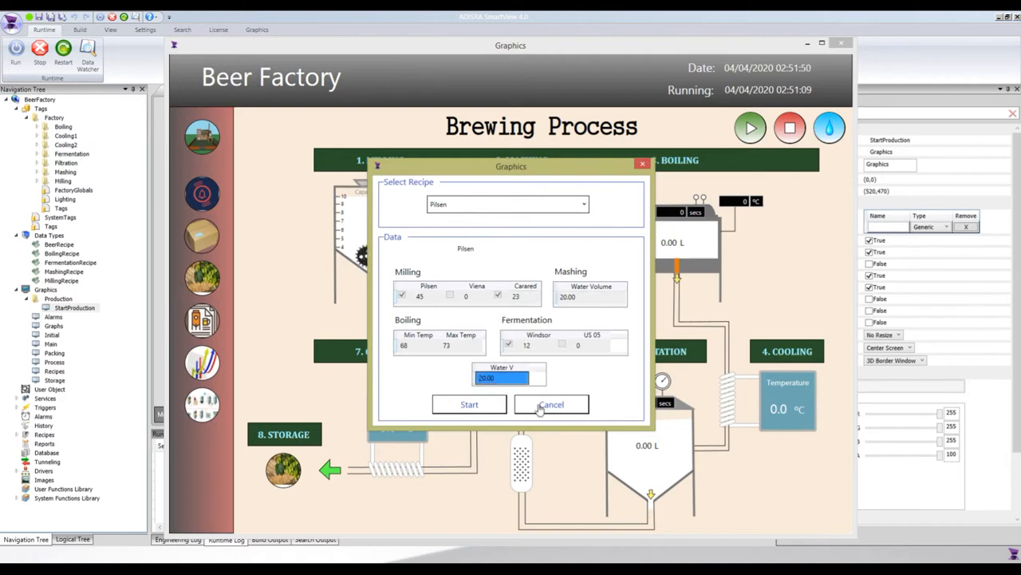
{"action": "left_click", "coordinate": [539, 406]}
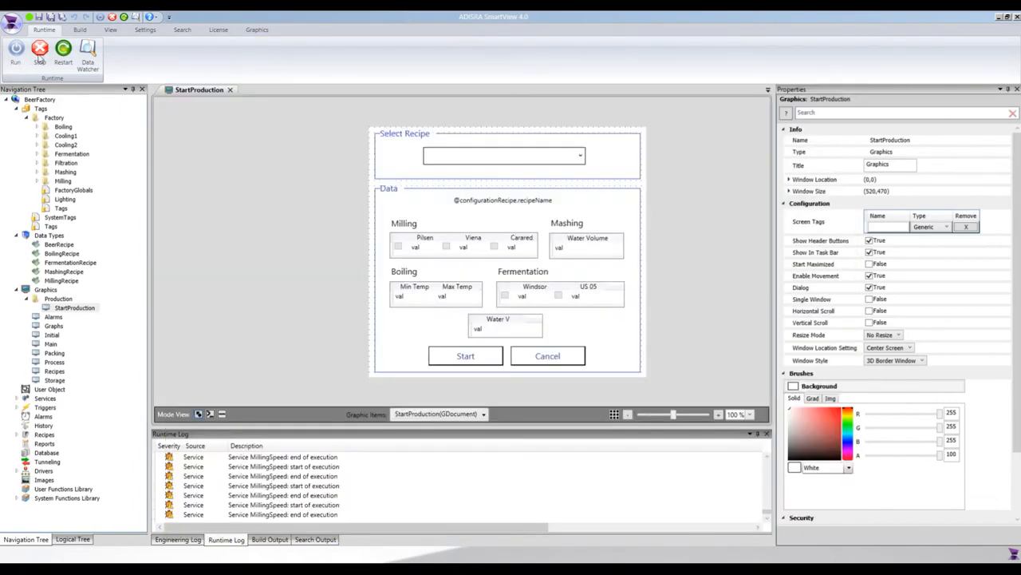
{"action": "left_click", "coordinate": [39, 59]}
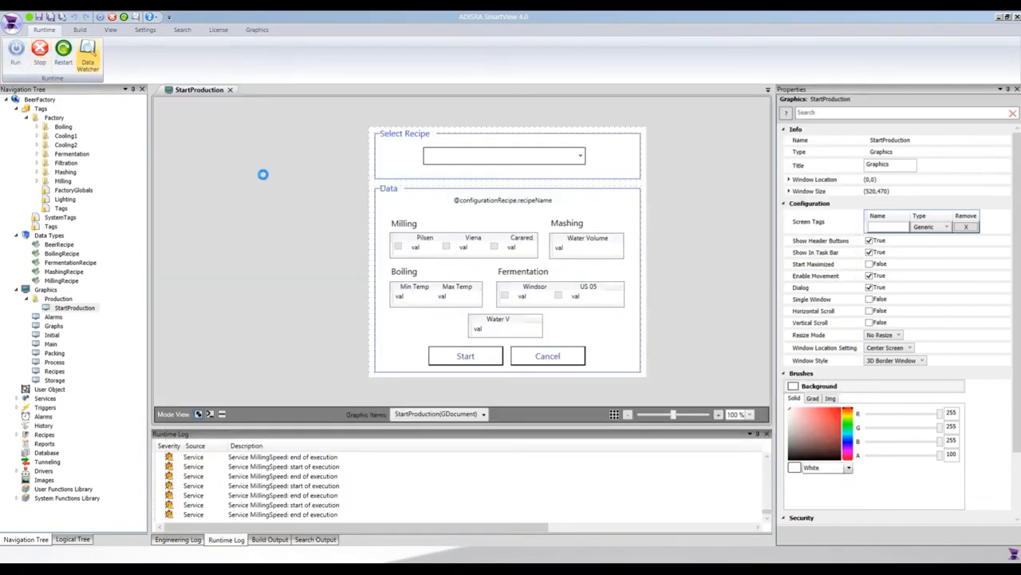
Step: Move the Water V viewer above the Start button and place a copy of it beside it, above Cancel
{"action": "left_click", "coordinate": [521, 321]}
{"action": "left_click_drag", "start_coordinate": [521, 322], "coordinate": [489, 322]}
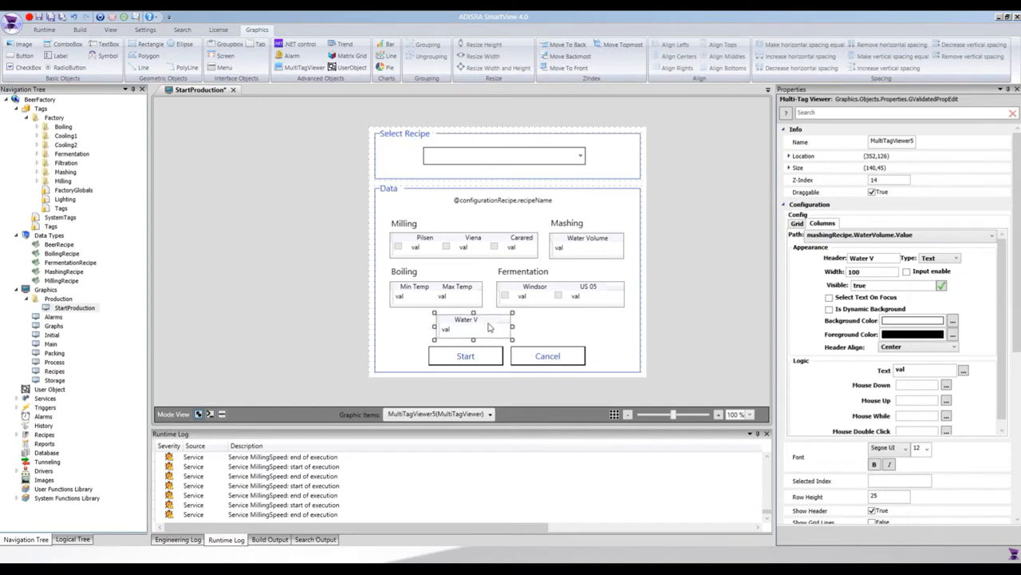
{"action": "key", "text": "ctrl+v"}
{"action": "left_click_drag", "start_coordinate": [486, 336], "coordinate": [565, 329]}
{"action": "left_click", "coordinate": [481, 329]}
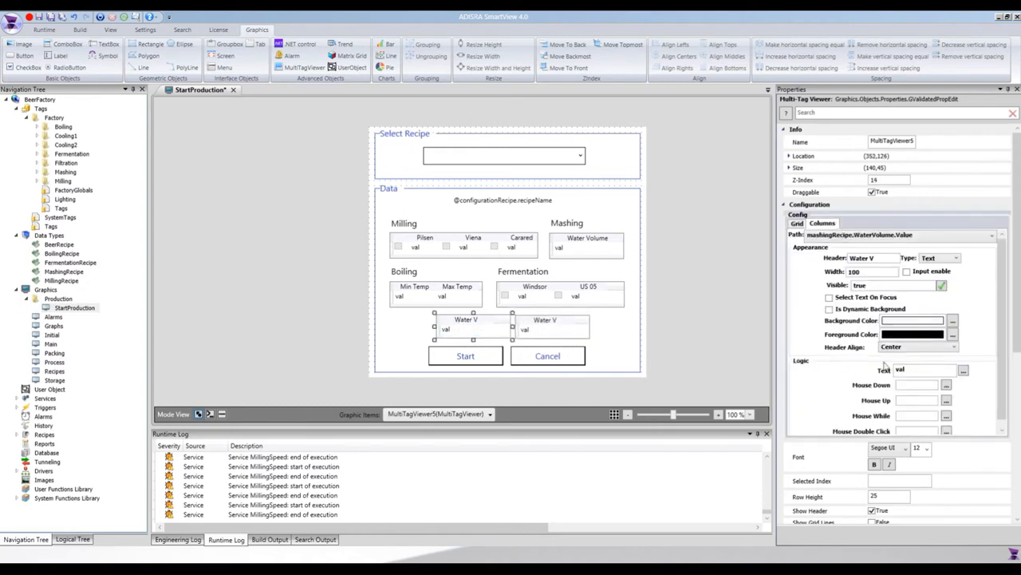
{"action": "left_click", "coordinate": [963, 370]}
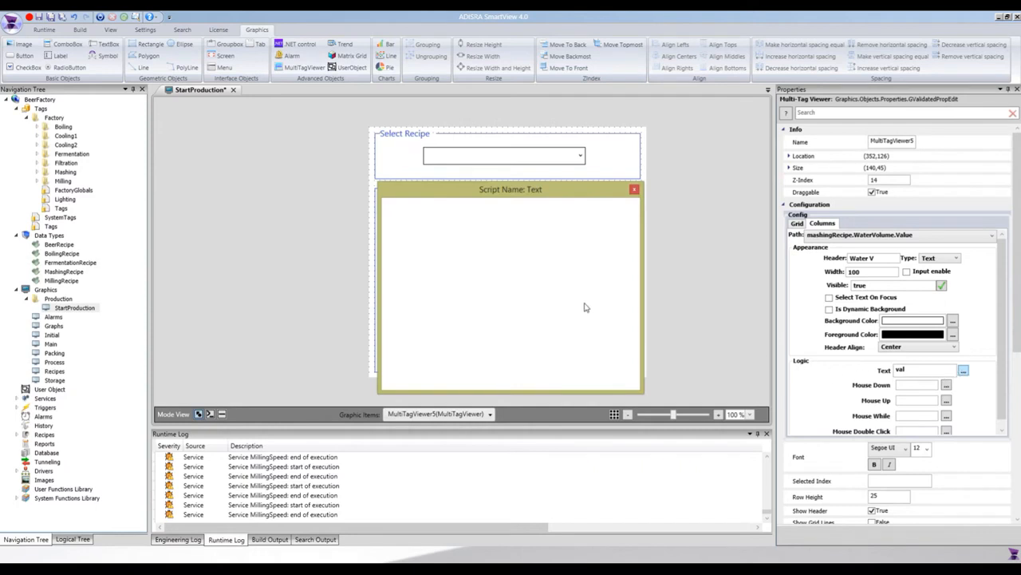
{"action": "left_click_drag", "start_coordinate": [524, 191], "coordinate": [541, 226]}
{"action": "double_click", "coordinate": [414, 264]}
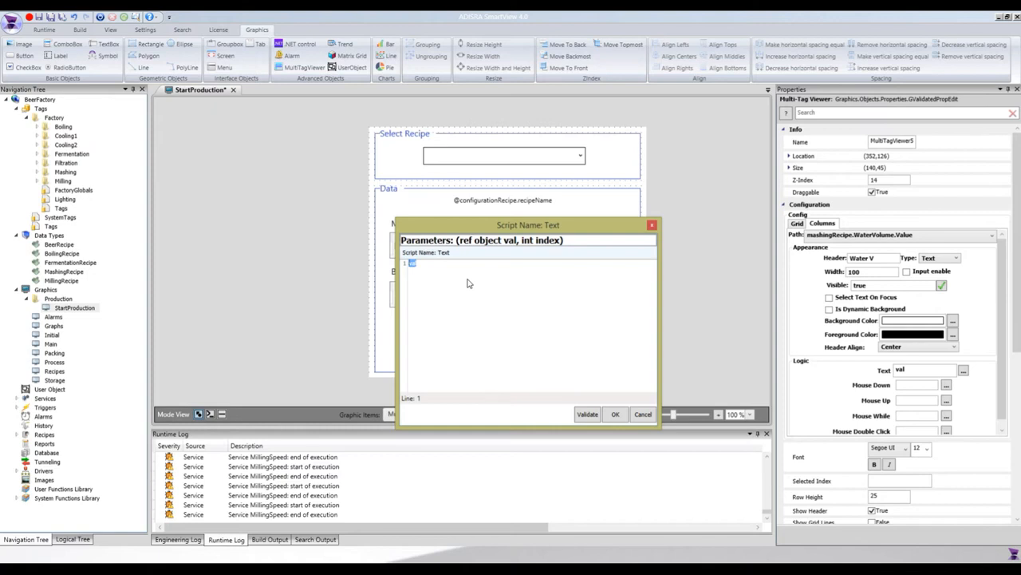
{"action": "left_click", "coordinate": [469, 278]}
{"action": "left_click", "coordinate": [458, 270]}
{"action": "type", "text": "@configurationRecipe."}
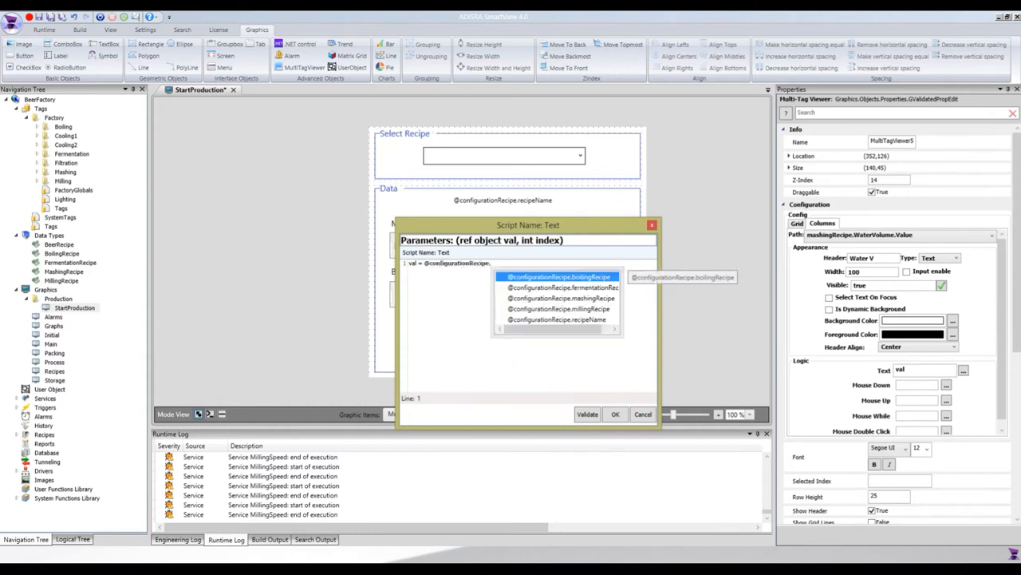
{"action": "type", "text": "a"}
{"action": "key", "text": "BackSpace"}
{"action": "key", "text": "BackSpace"}
{"action": "type", "text": "mashingRecipe"}
{"action": "key", "text": "Return"}
{"action": "type", "text": ".w"}
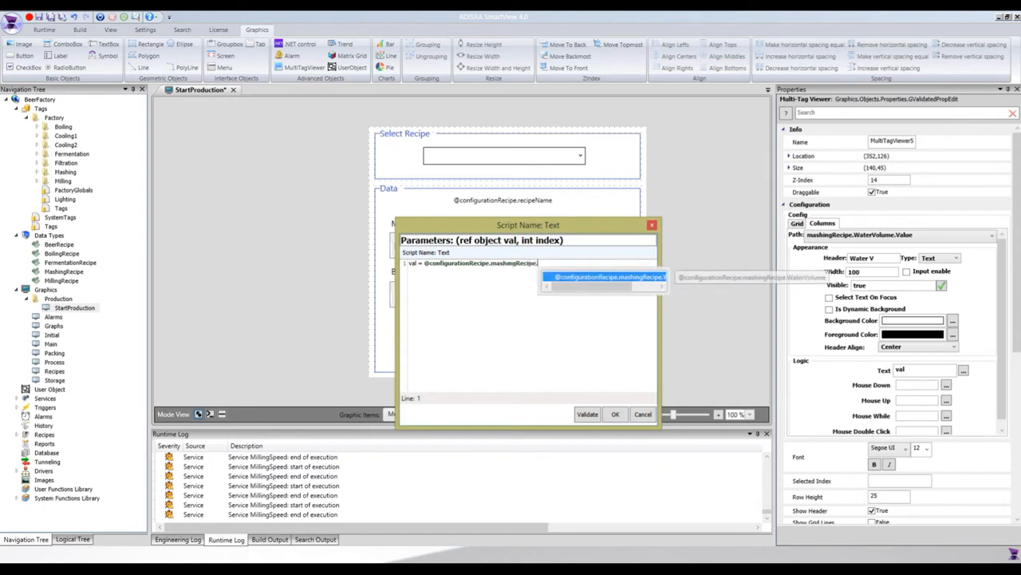
{"action": "key", "text": "Return"}
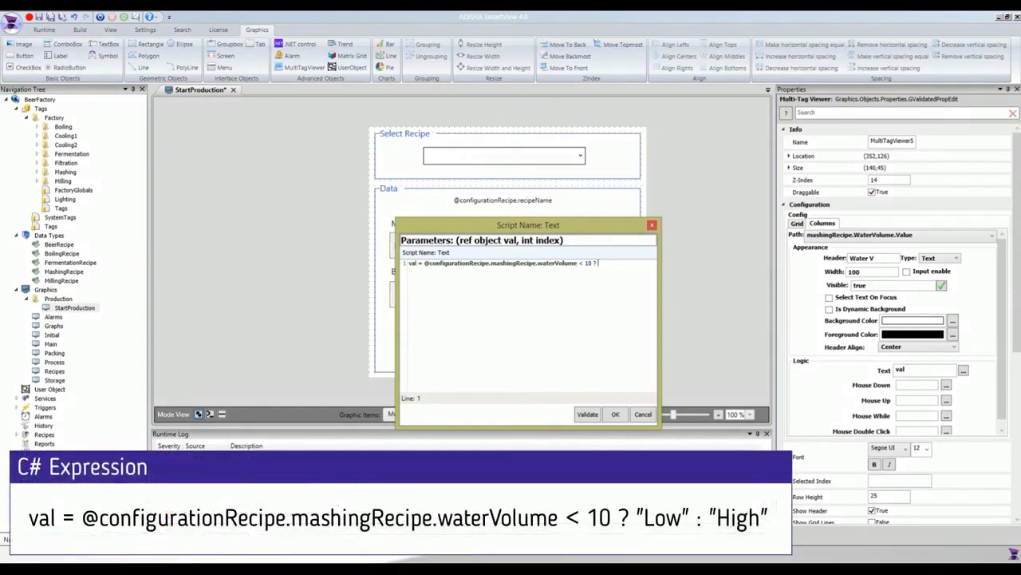
Step: Complete the conditional expression with "Low" : "High", then validate and accept the script
{"action": "type", "text": "\"Low\" : \""}
{"action": "type", "text": "High"}
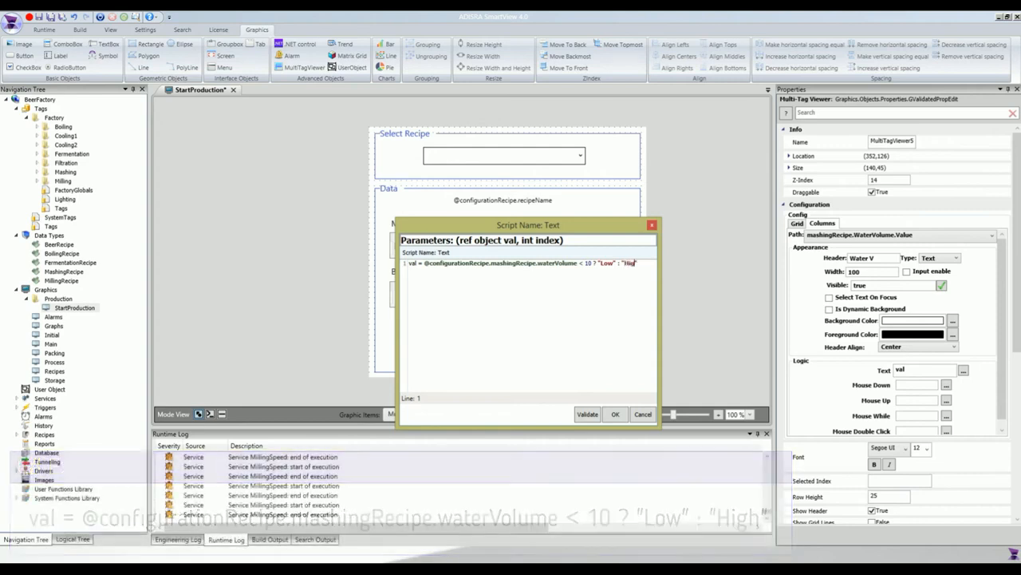
{"action": "left_click", "coordinate": [595, 413]}
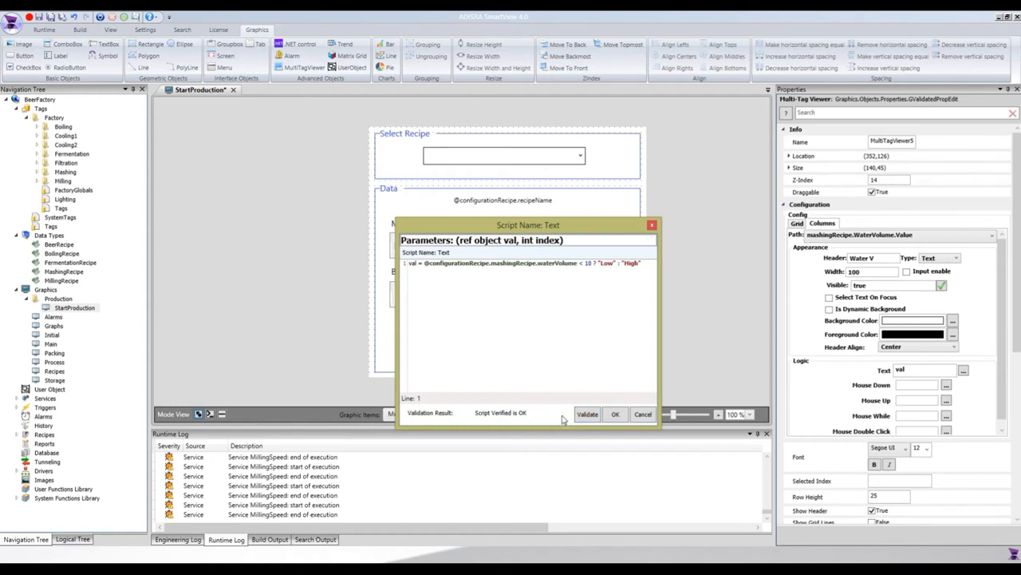
{"action": "left_click", "coordinate": [615, 414]}
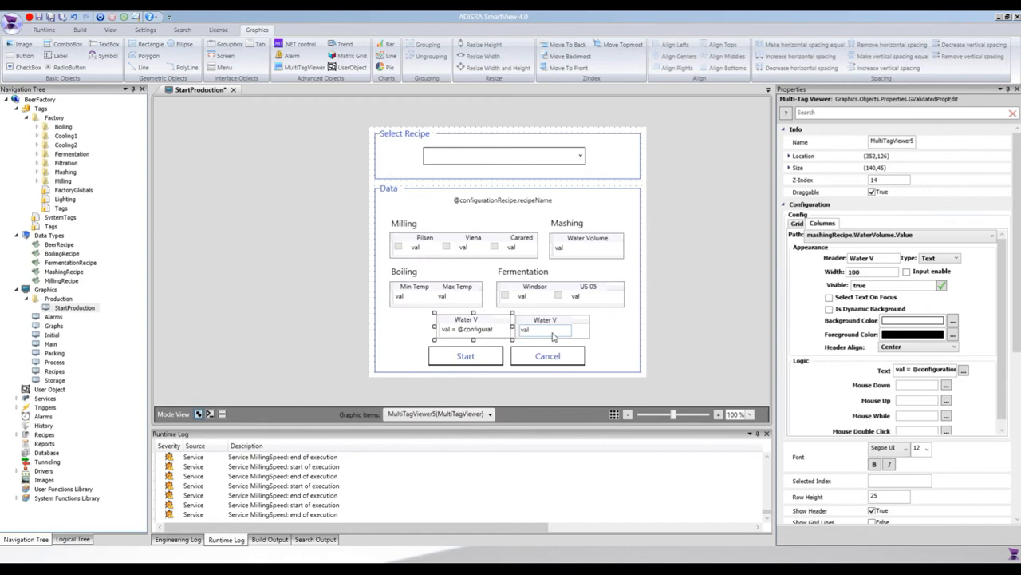
{"action": "left_click", "coordinate": [553, 333]}
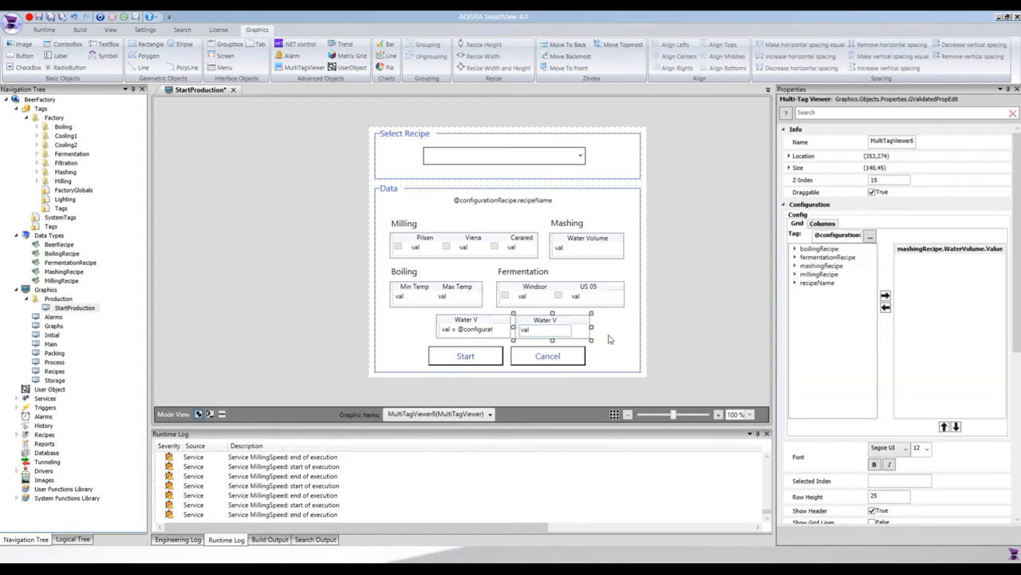
{"action": "left_click", "coordinate": [822, 225]}
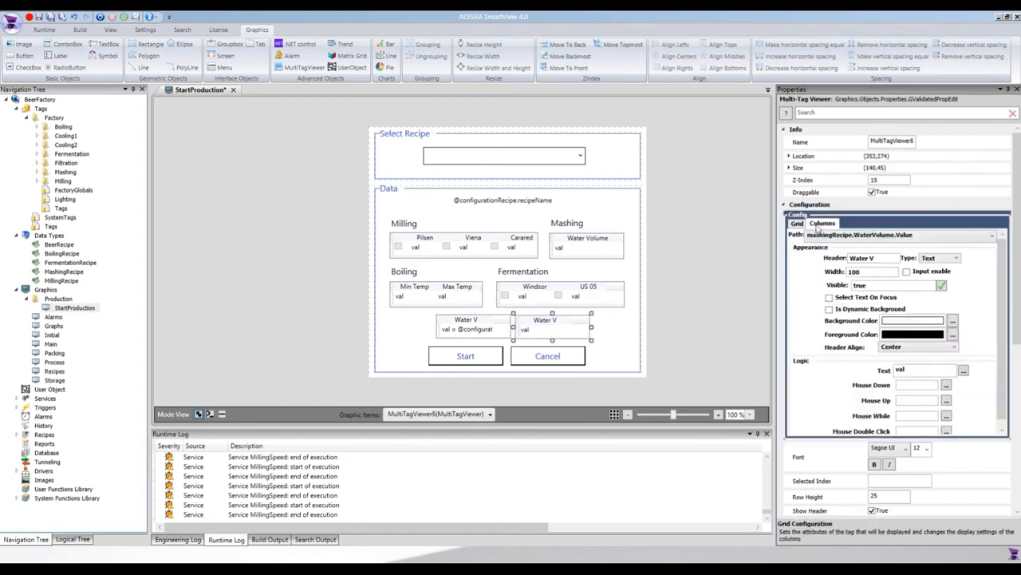
{"action": "left_click", "coordinate": [963, 371]}
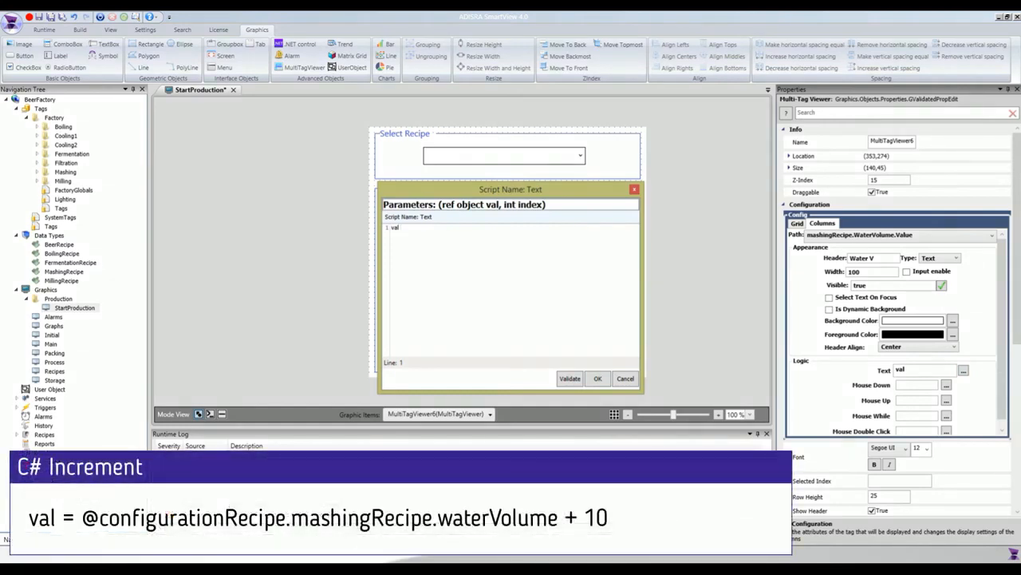
{"action": "type", "text": "= @configurationRecipe.mas"}
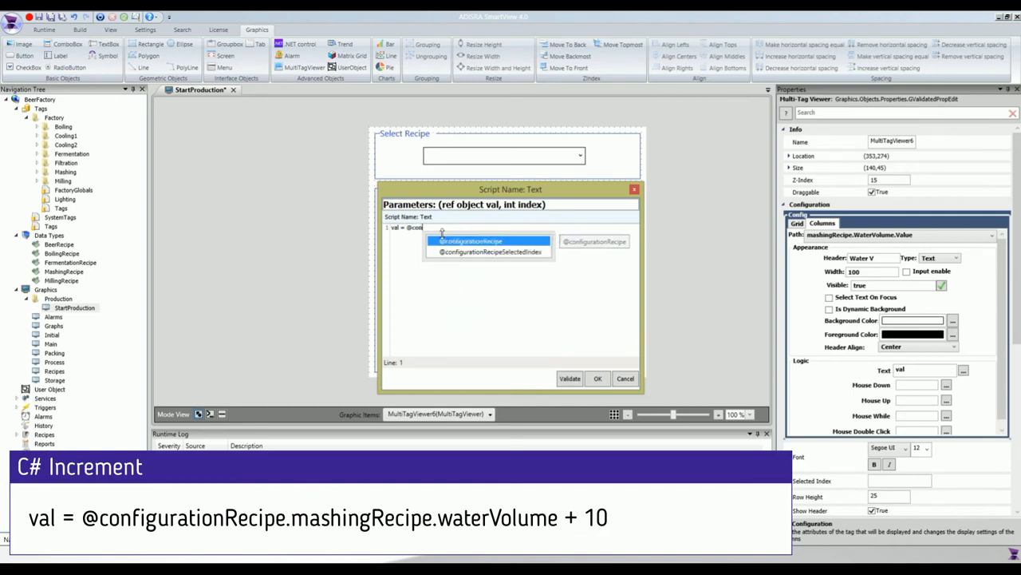
{"action": "type", "text": "hingRecipe.wa"}
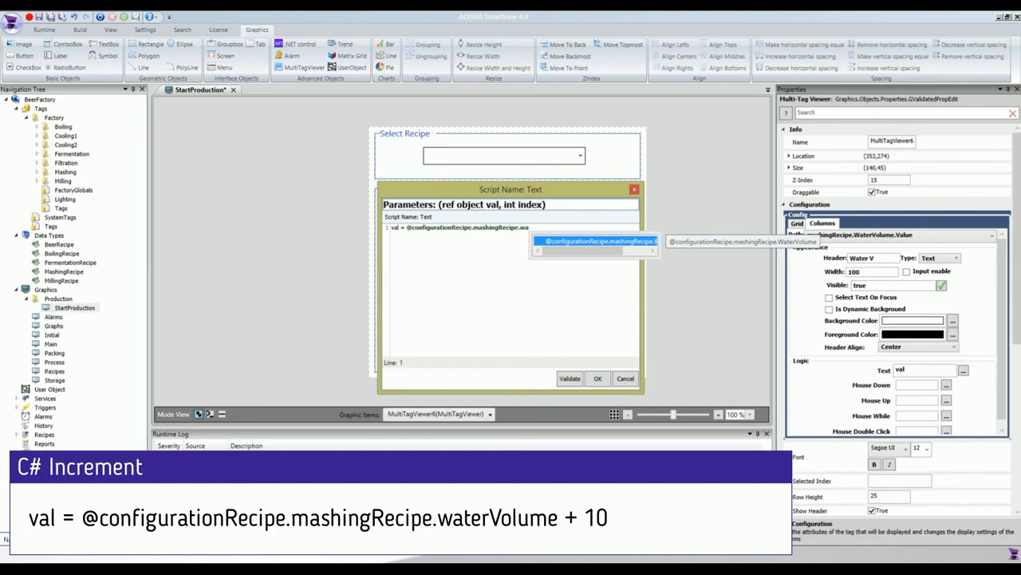
{"action": "key", "text": "Return"}
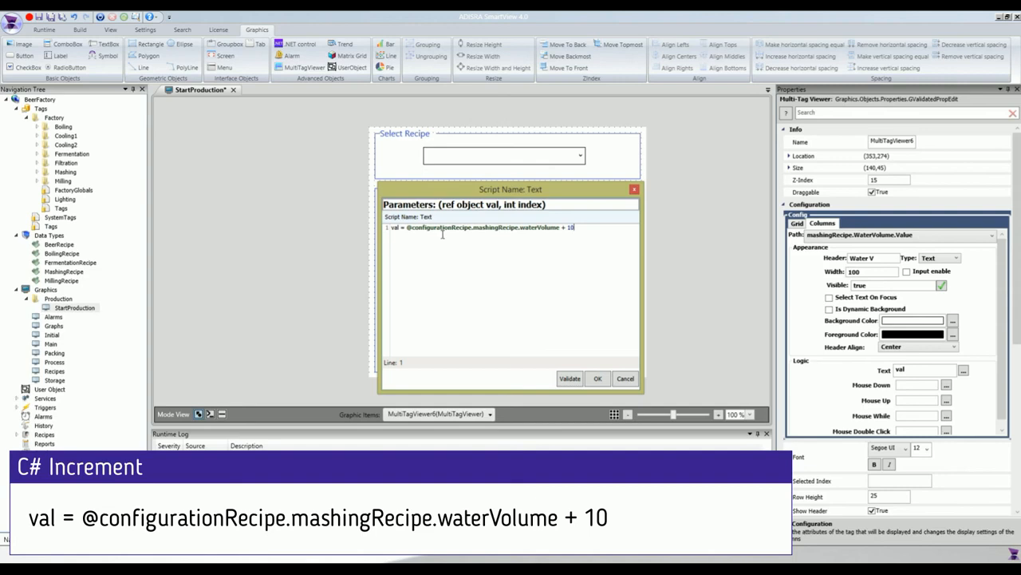
{"action": "left_click", "coordinate": [563, 378]}
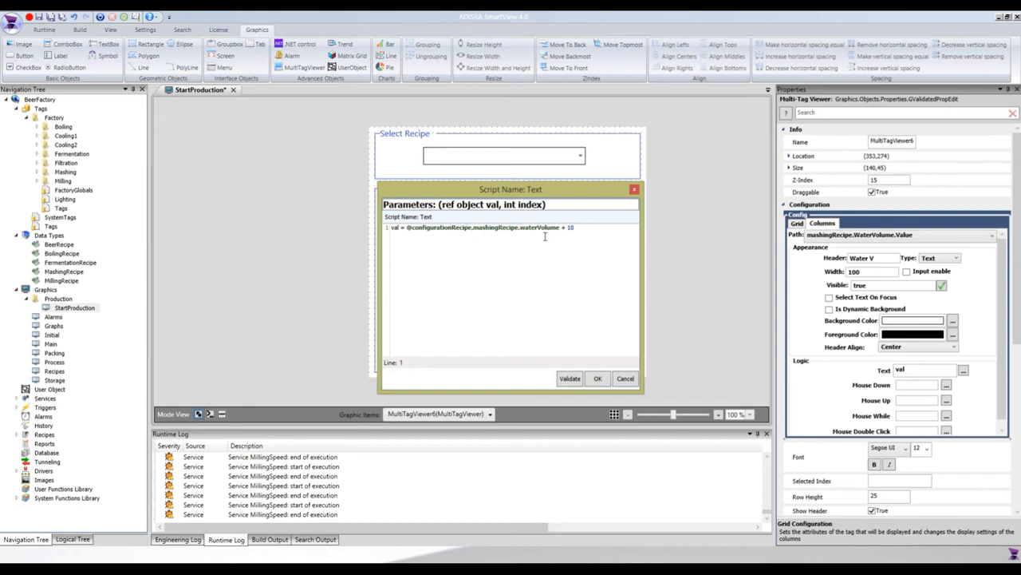
{"action": "left_click", "coordinate": [581, 380]}
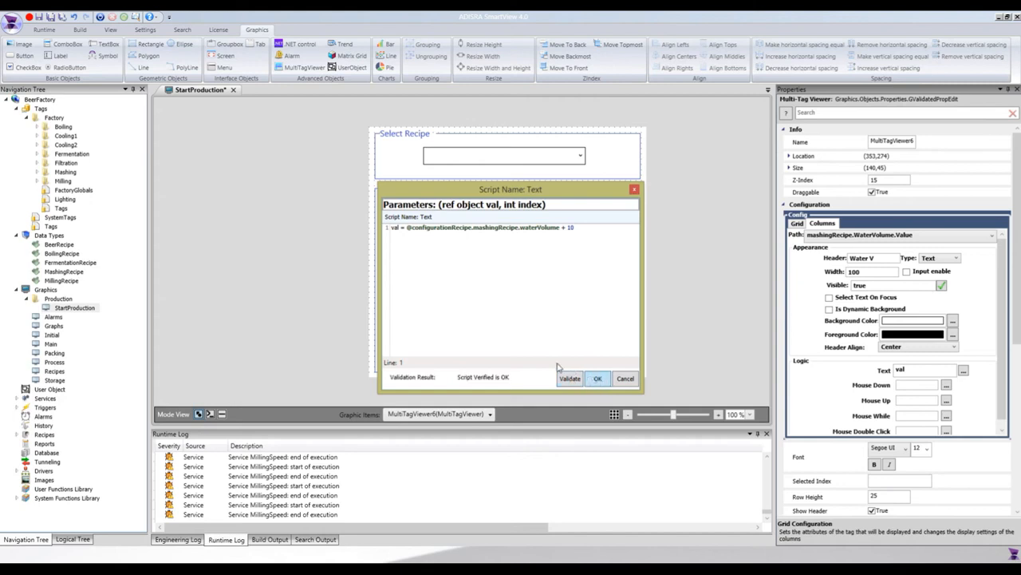
{"action": "left_click", "coordinate": [599, 379]}
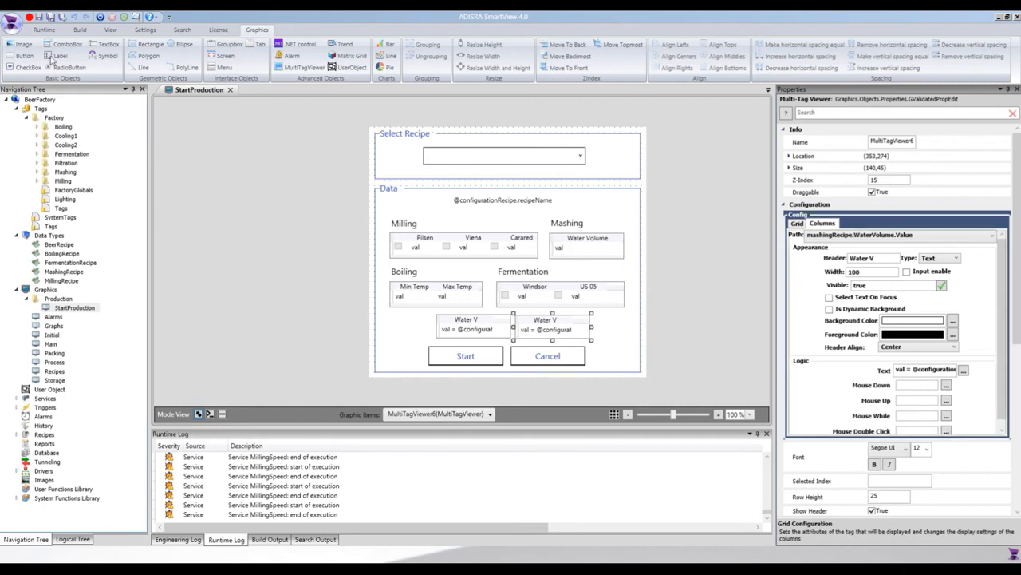
Step: Run the BeerFactory project and open the production start dialog from the Brewing Process screen
{"action": "left_click", "coordinate": [48, 31]}
{"action": "left_click", "coordinate": [16, 51]}
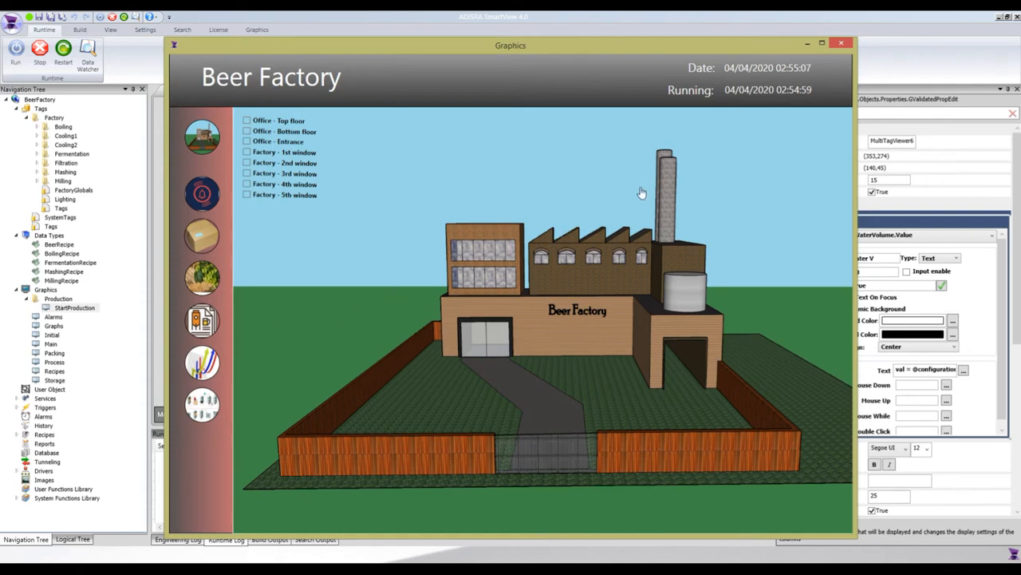
{"action": "left_click", "coordinate": [640, 193]}
{"action": "left_click", "coordinate": [750, 127]}
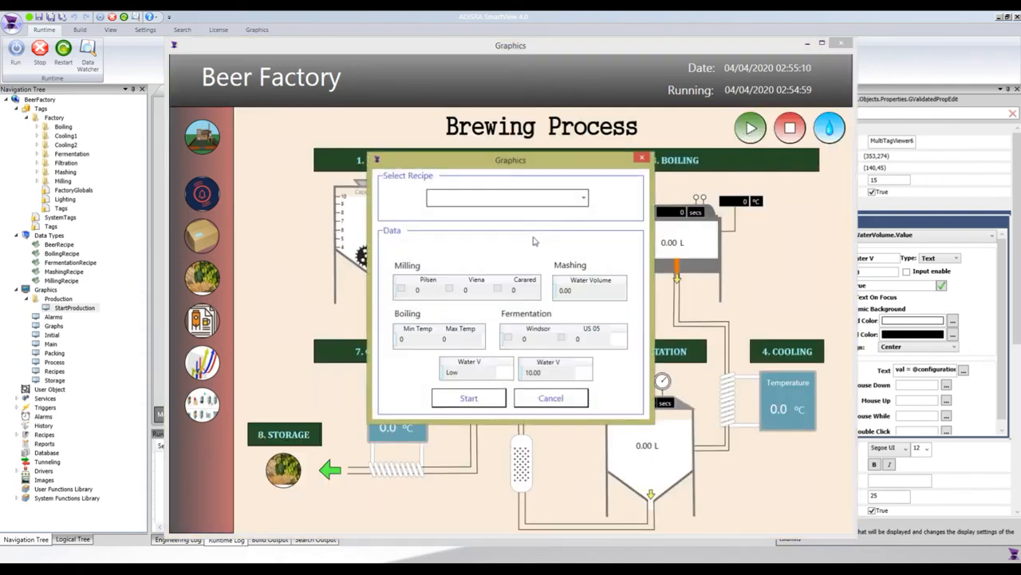
Step: Check the values of both Water V viewers in the start dialog with no recipe selected
{"action": "left_click", "coordinate": [467, 378]}
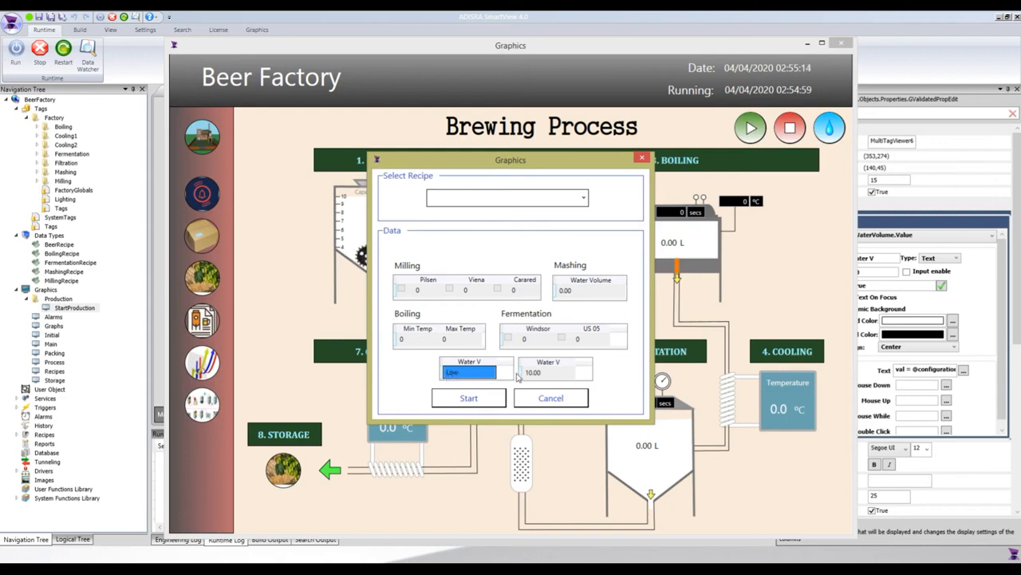
{"action": "left_click", "coordinate": [535, 373]}
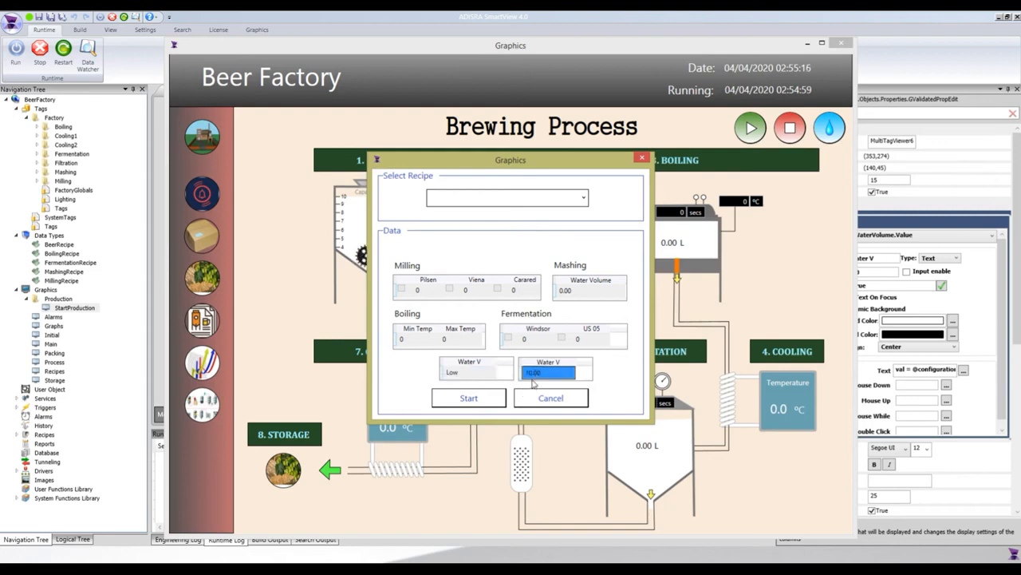
{"action": "key", "text": "Tab"}
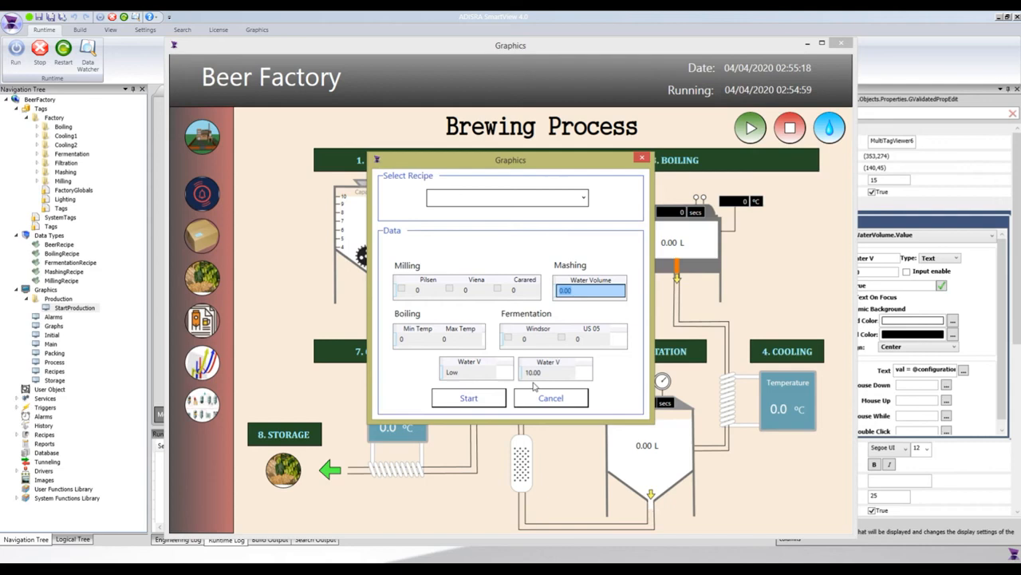
{"action": "left_click", "coordinate": [536, 375]}
Step: Load the Pilsen recipe, compare both Water V viewers with the mashing Water Volume, and end the runtime test
{"action": "left_click", "coordinate": [470, 205]}
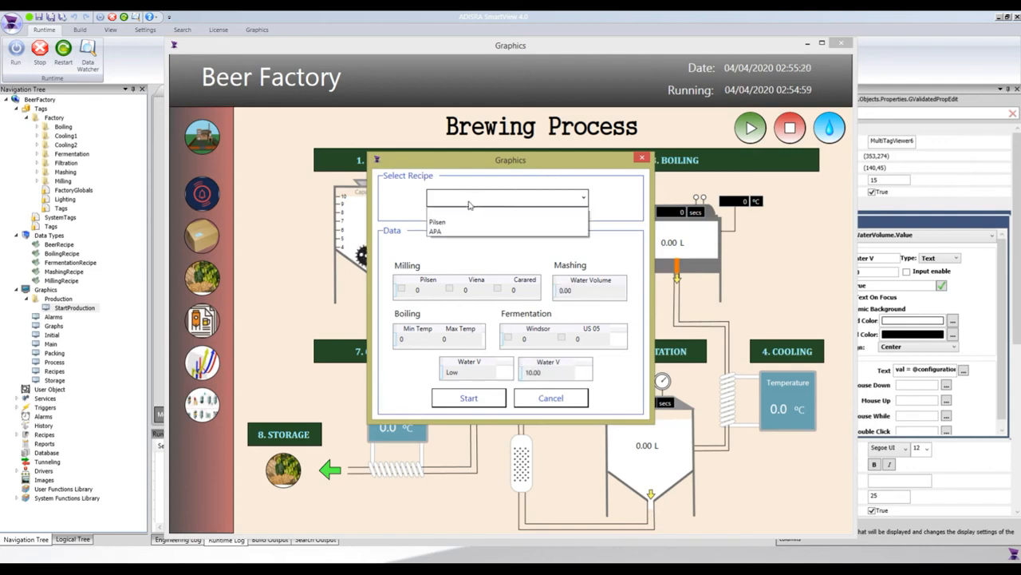
{"action": "left_click", "coordinate": [457, 224]}
{"action": "left_click", "coordinate": [464, 375]}
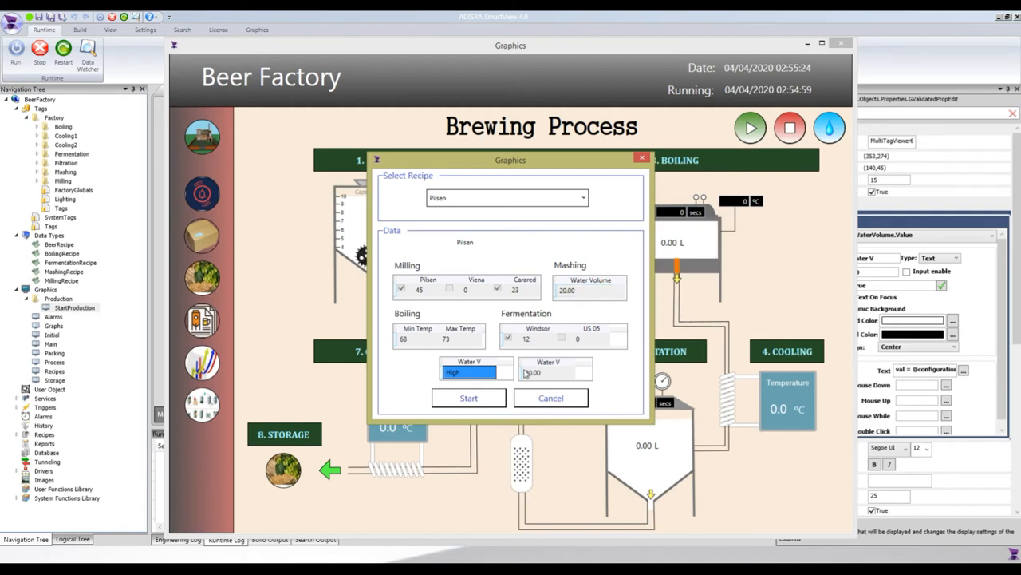
{"action": "left_click", "coordinate": [532, 375]}
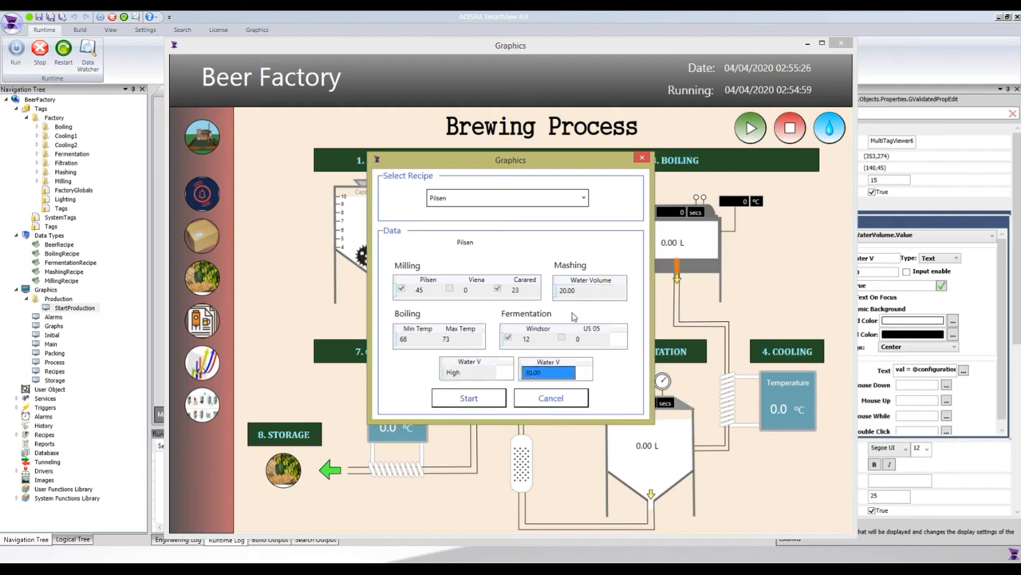
{"action": "left_click", "coordinate": [571, 290]}
{"action": "left_click", "coordinate": [540, 371]}
{"action": "left_click", "coordinate": [549, 398]}
{"action": "left_click", "coordinate": [39, 52]}
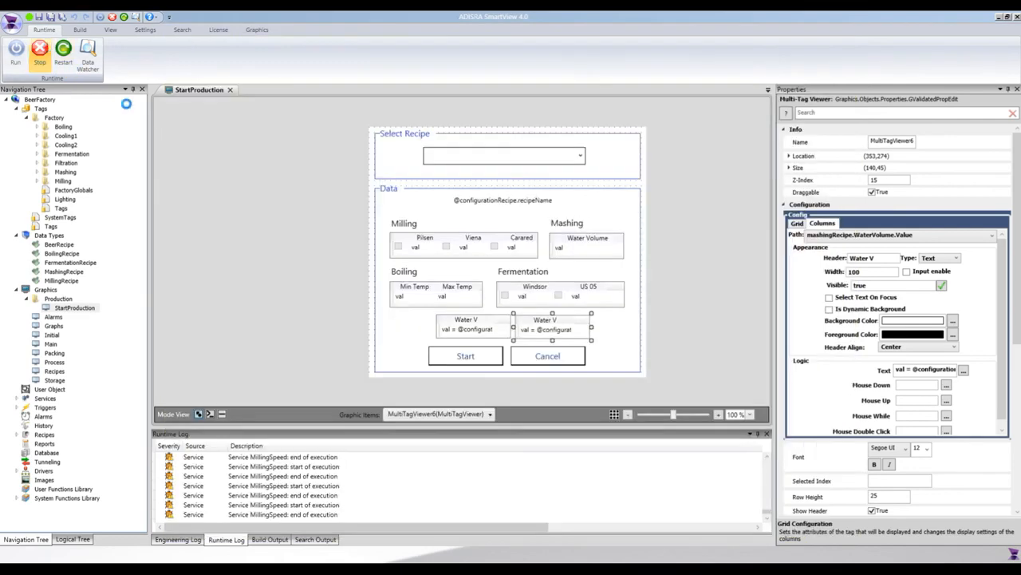
Step: Examine the Milling viewer's column settings for millingRecipe.MaltPilsen.Value, including its header, type and width
{"action": "left_click", "coordinate": [459, 247]}
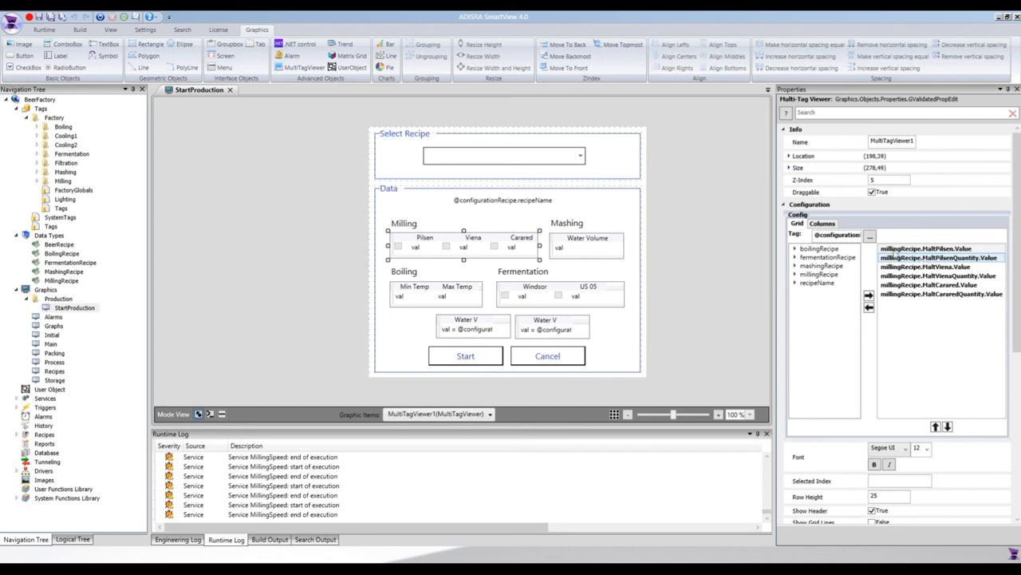
{"action": "left_click", "coordinate": [822, 224]}
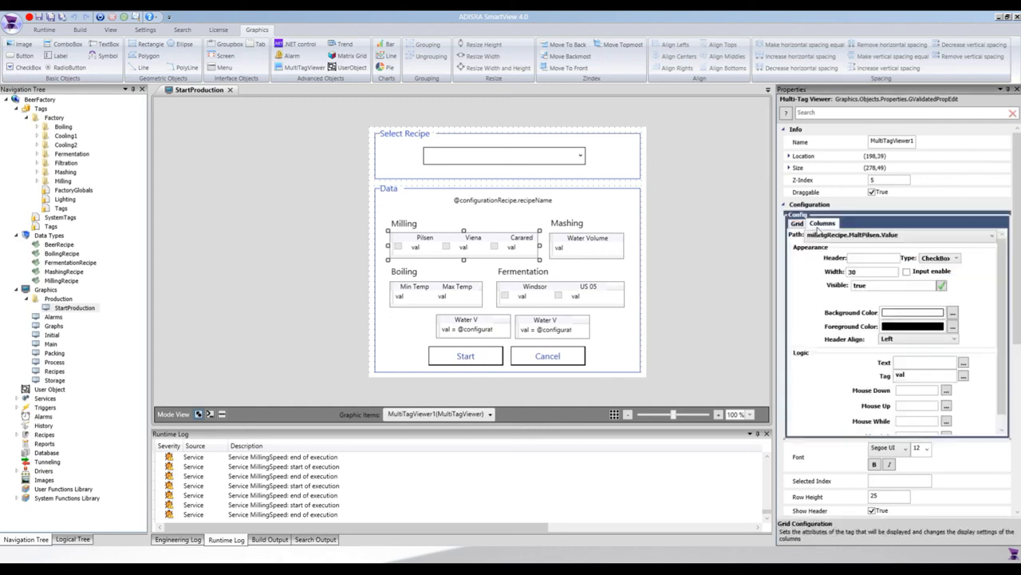
{"action": "left_click", "coordinate": [855, 236]}
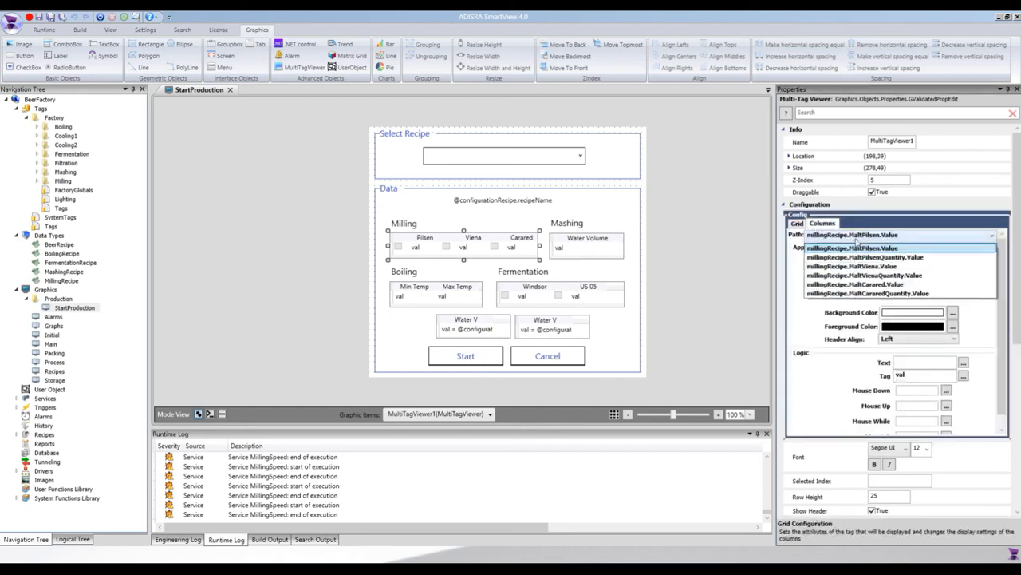
{"action": "left_click", "coordinate": [855, 248]}
{"action": "left_click", "coordinate": [946, 259]}
{"action": "left_click", "coordinate": [946, 259]}
{"action": "left_click", "coordinate": [857, 258]}
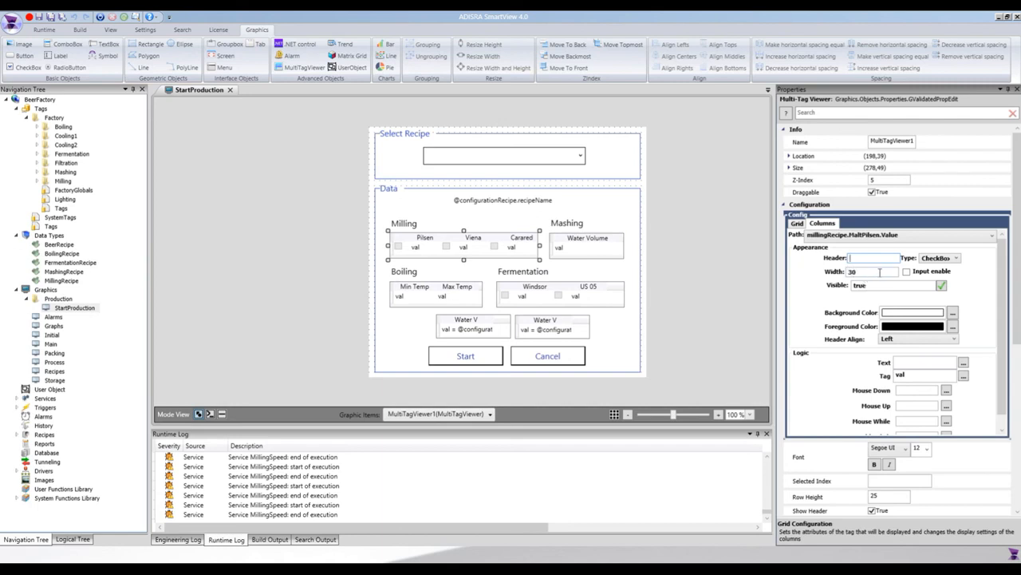
{"action": "left_click", "coordinate": [880, 273]}
Step: Set the MaltPilsen.Value column's Text script to val and its width to 90
{"action": "left_click", "coordinate": [964, 364]}
{"action": "left_click_drag", "start_coordinate": [476, 190], "coordinate": [501, 318]}
{"action": "type", "text": "val"}
{"action": "left_click", "coordinate": [619, 503]}
{"action": "type", "text": "90"}
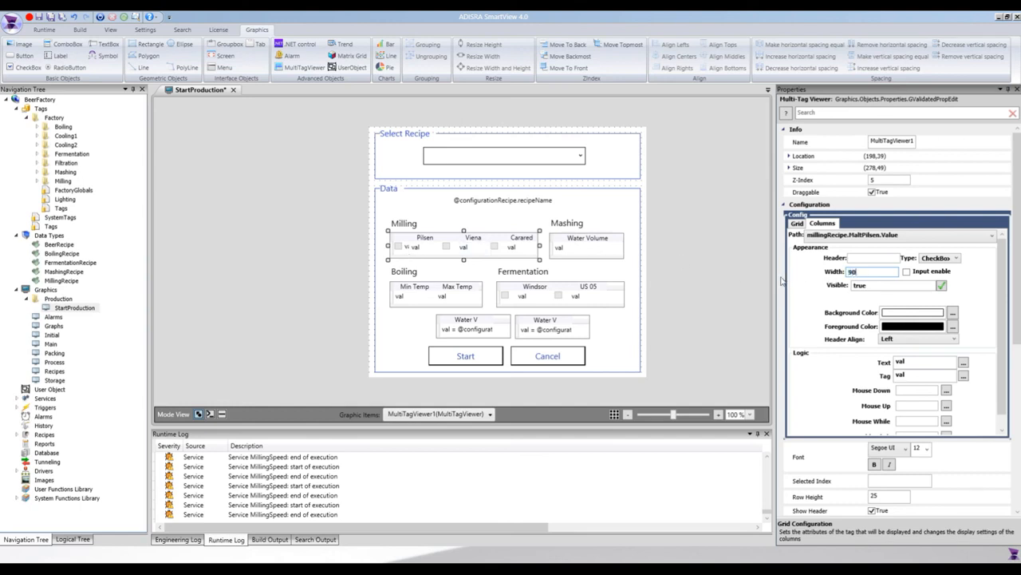
{"action": "key", "text": "Return"}
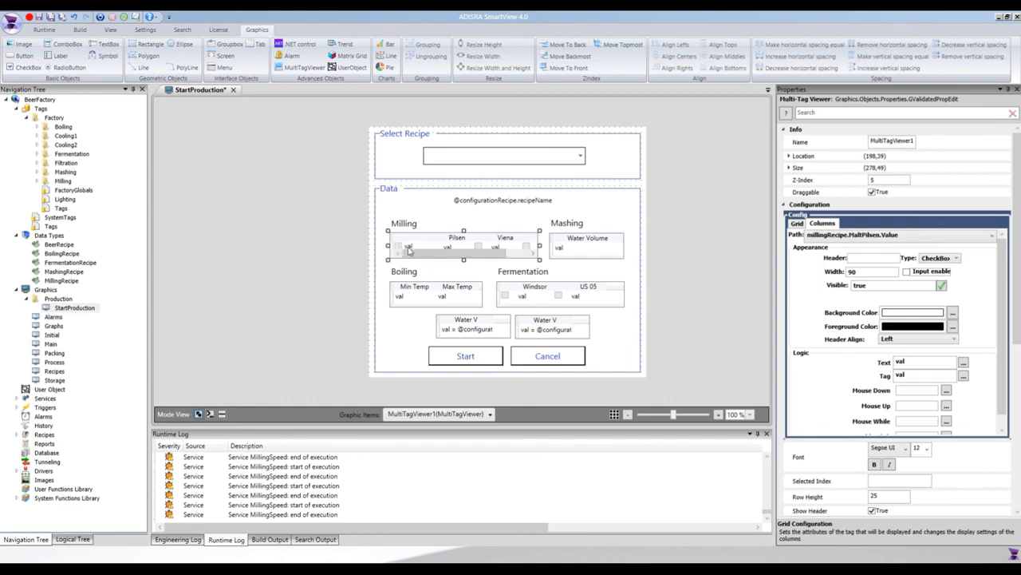
Step: Restore the MaltPilsen.Value column's width to 30 and clear its Text script
{"action": "double_click", "coordinate": [871, 274]}
{"action": "type", "text": "30"}
{"action": "left_click", "coordinate": [963, 362]}
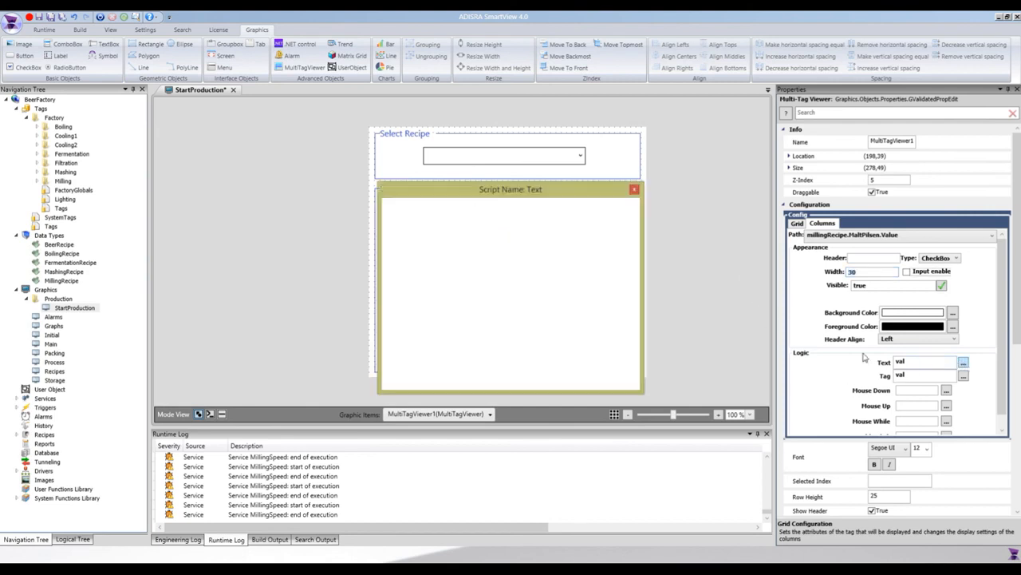
{"action": "key", "text": "Delete"}
{"action": "left_click", "coordinate": [597, 380]}
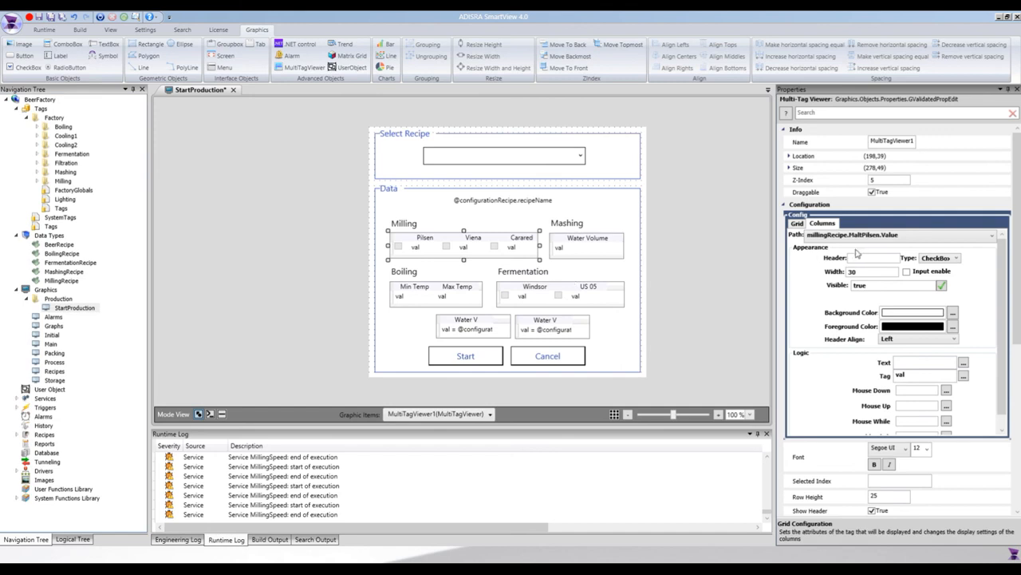
Step: Review the Milling viewer's grid tags, Selected Index property and the MaltPilsen.Value Text script parameters without editing the script
{"action": "left_click", "coordinate": [800, 226]}
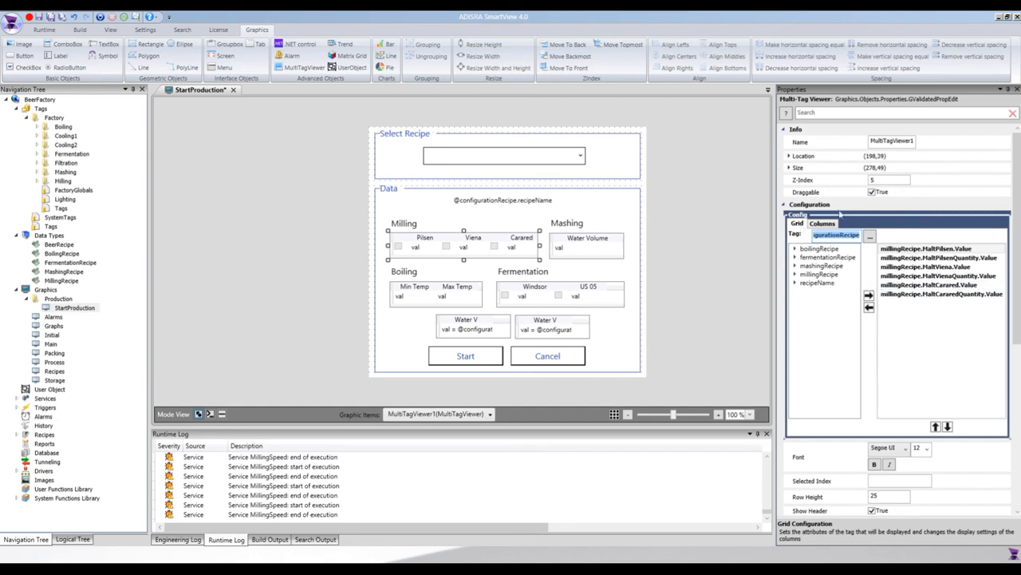
{"action": "scroll", "coordinate": [862, 408], "scroll_direction": "down", "scroll_amount": 5}
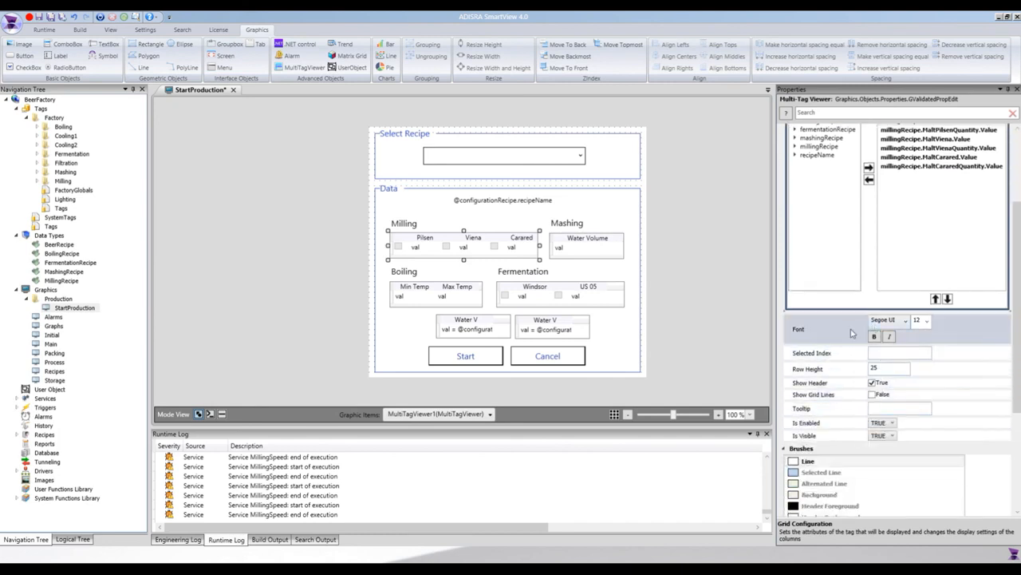
{"action": "left_click", "coordinate": [865, 352]}
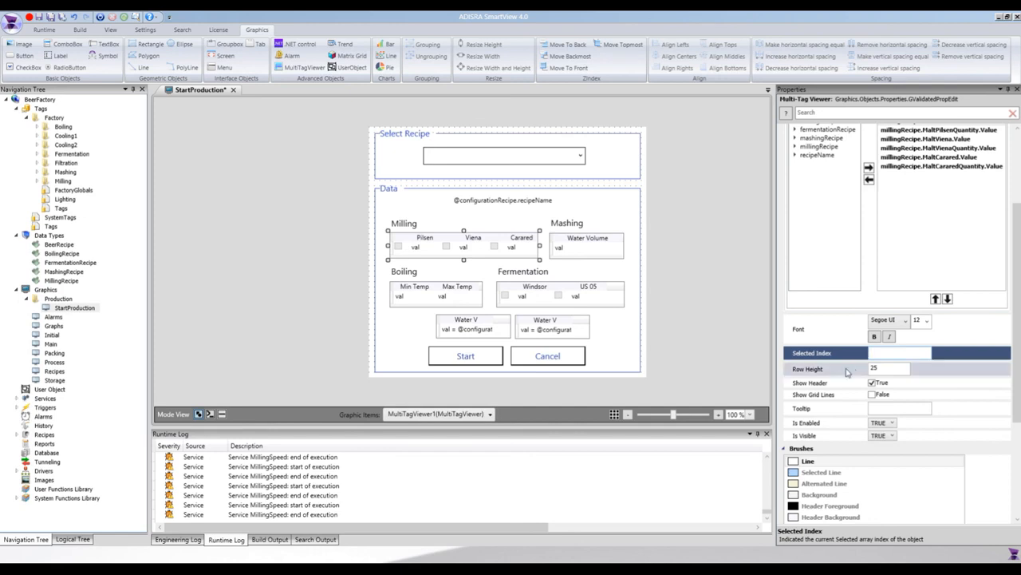
{"action": "scroll", "coordinate": [866, 407], "scroll_direction": "up", "scroll_amount": 2}
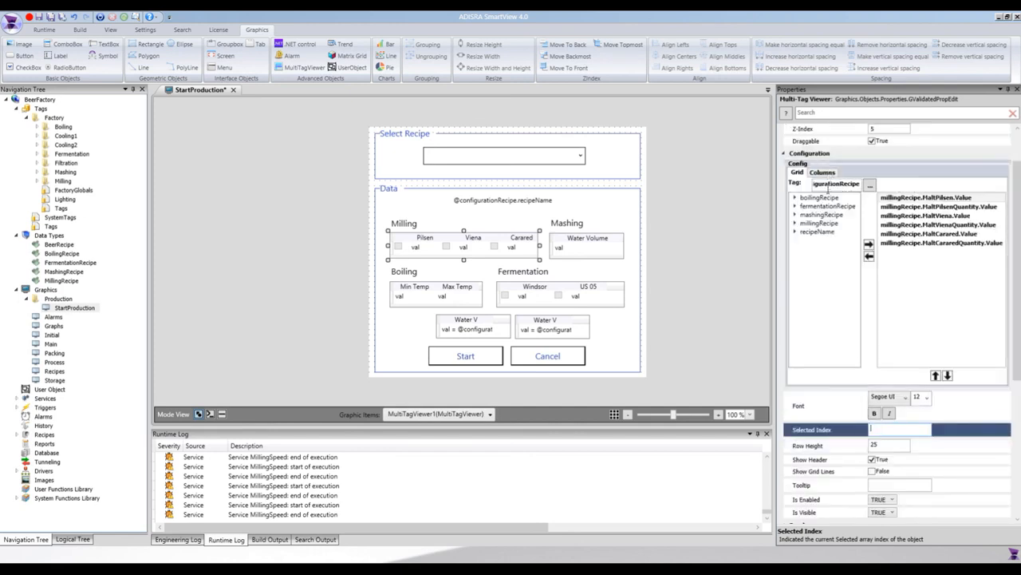
{"action": "left_click", "coordinate": [824, 172]}
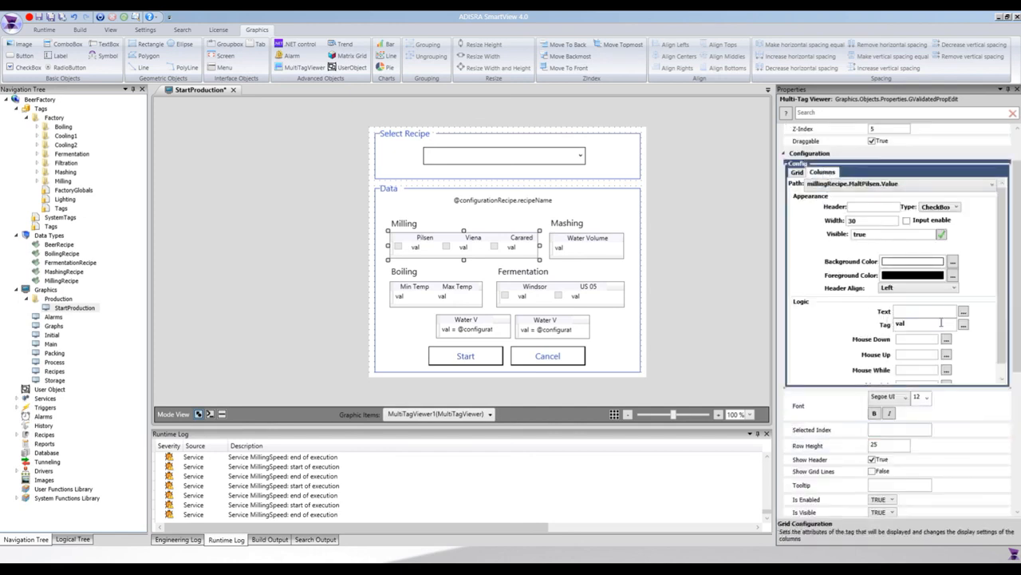
{"action": "left_click", "coordinate": [964, 311]}
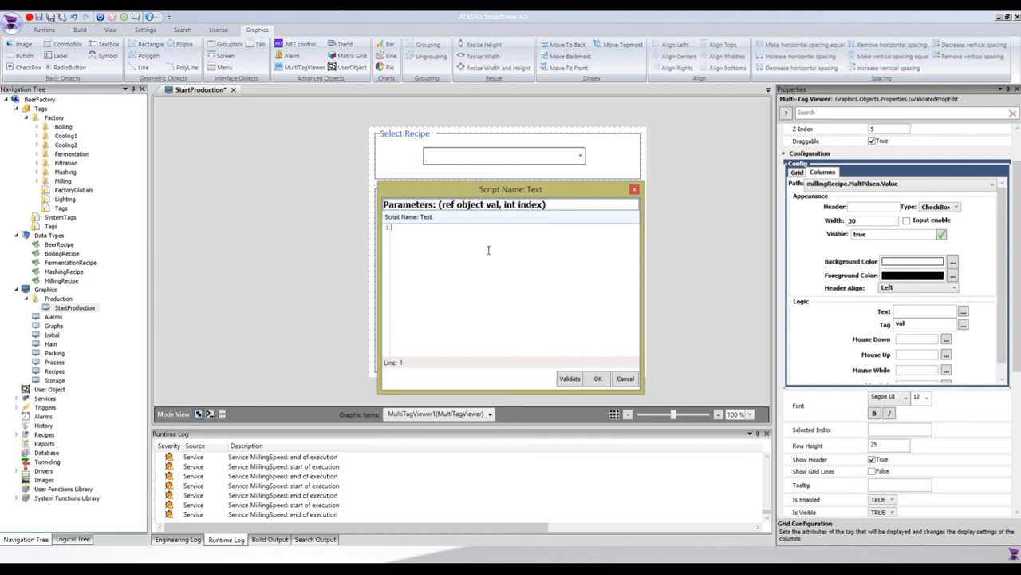
{"action": "left_click", "coordinate": [622, 380]}
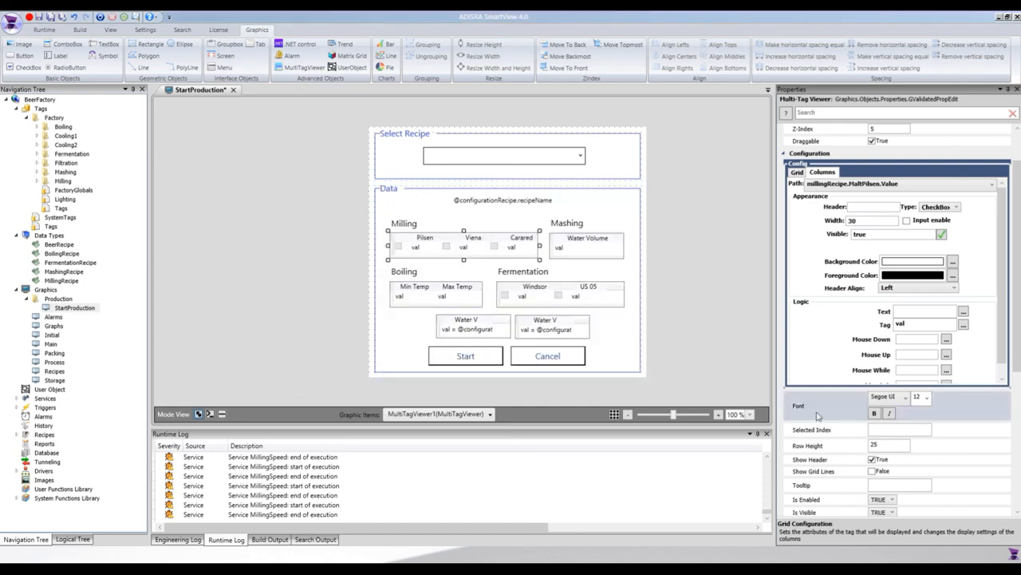
Step: Examine the Milling viewer's Row Height, header and grid line options, Brushes and Security properties
{"action": "scroll", "coordinate": [868, 418], "scroll_direction": "down", "scroll_amount": 2}
{"action": "left_click", "coordinate": [885, 394]}
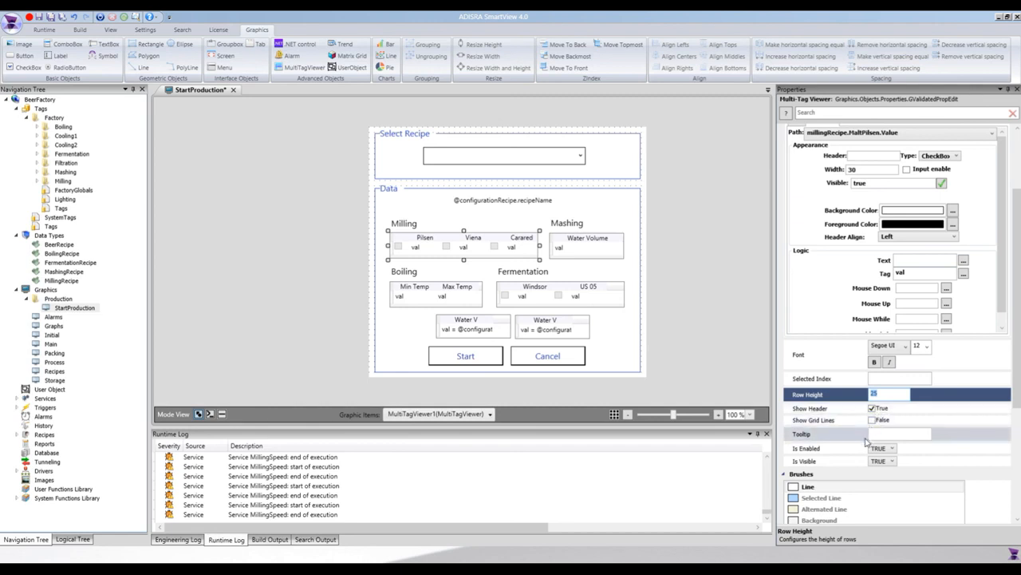
{"action": "scroll", "coordinate": [882, 433], "scroll_direction": "down", "scroll_amount": 2}
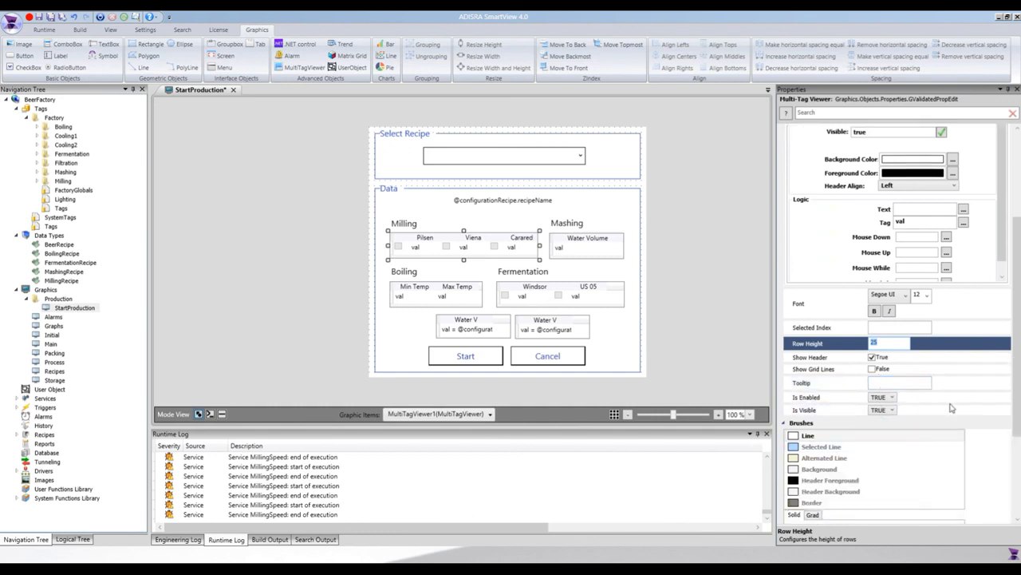
{"action": "scroll", "coordinate": [951, 408], "scroll_direction": "down", "scroll_amount": 1}
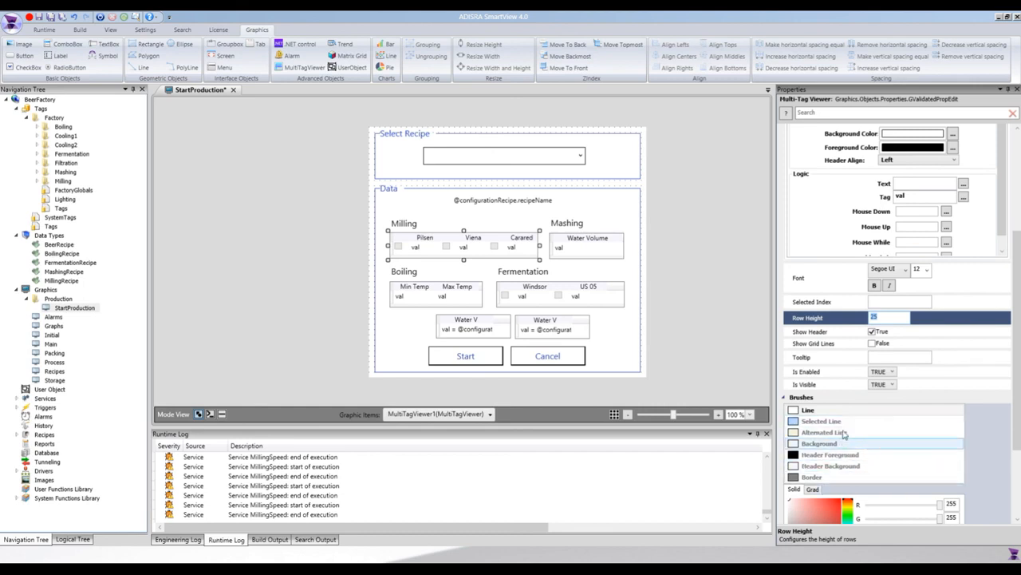
{"action": "left_click_drag", "start_coordinate": [1019, 423], "coordinate": [1012, 502]}
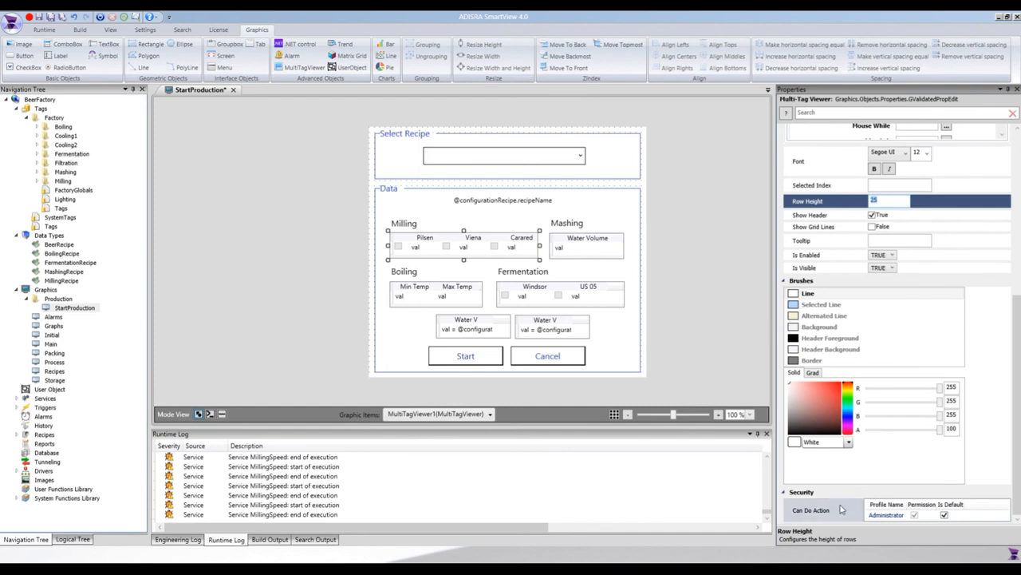
{"action": "scroll", "coordinate": [838, 491], "scroll_direction": "up", "scroll_amount": 5}
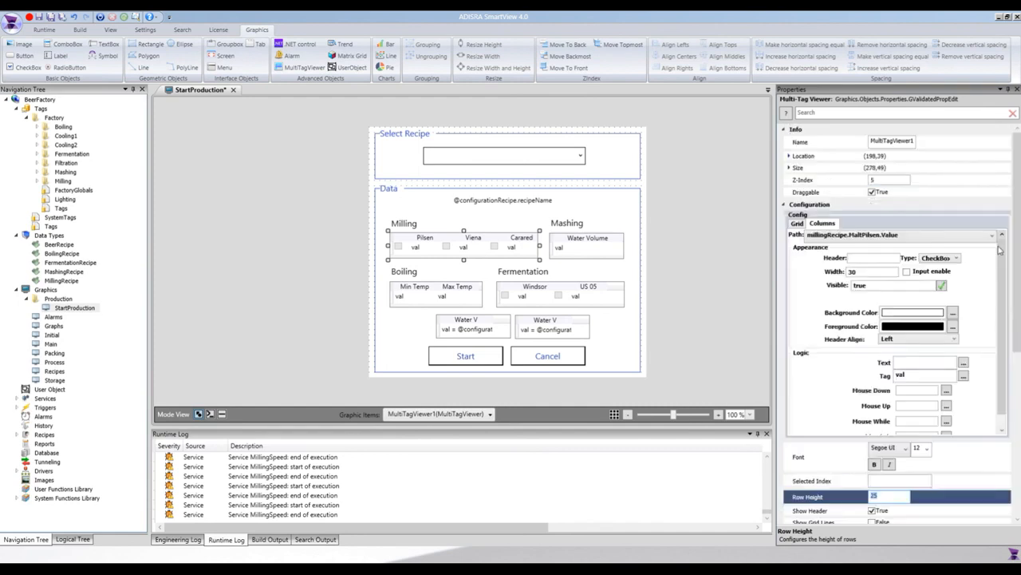